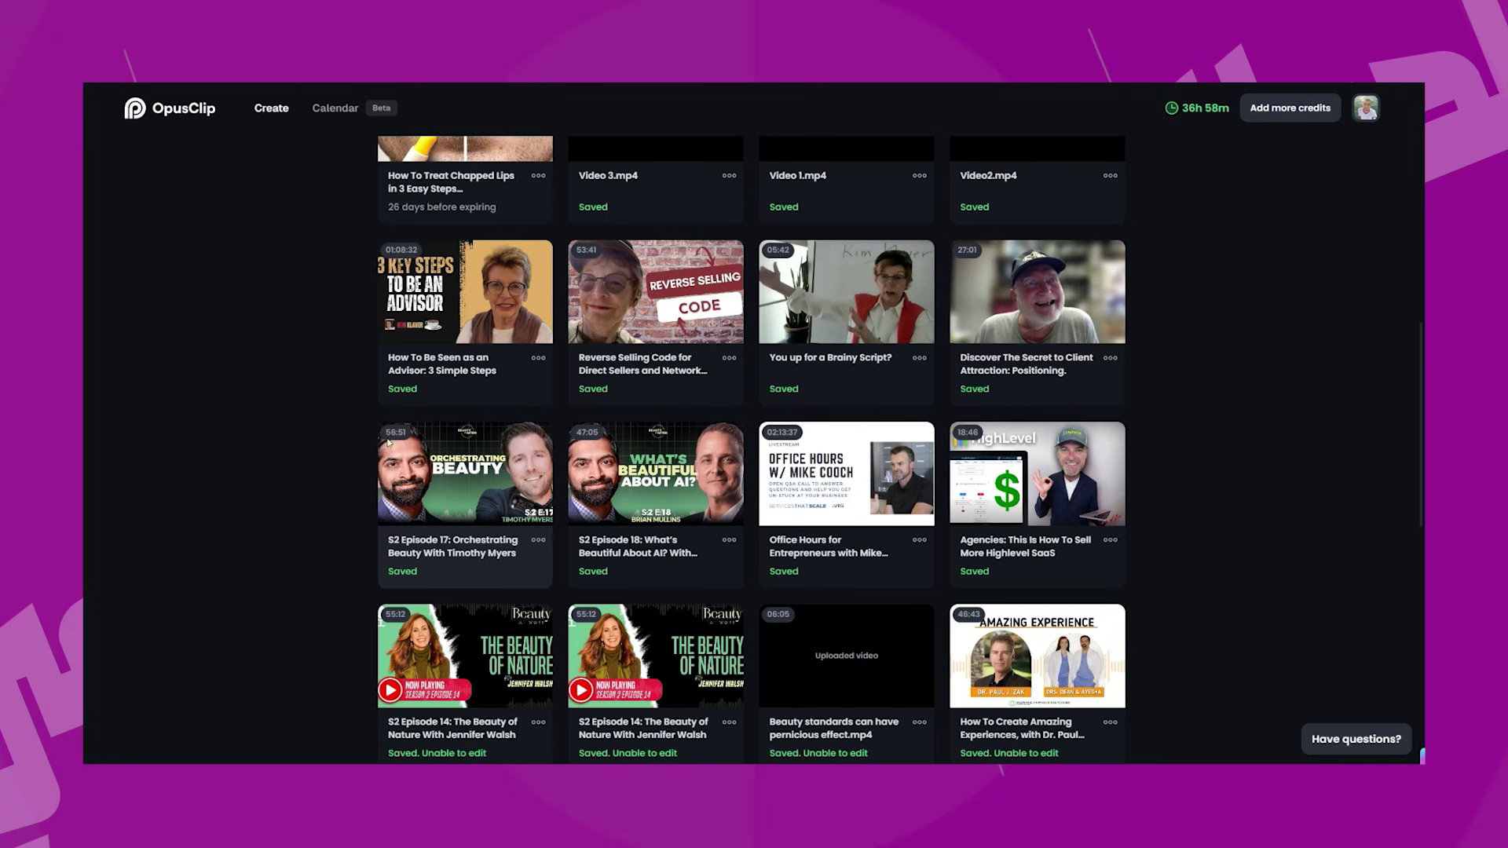
pyautogui.scroll(-2, 626, 409)
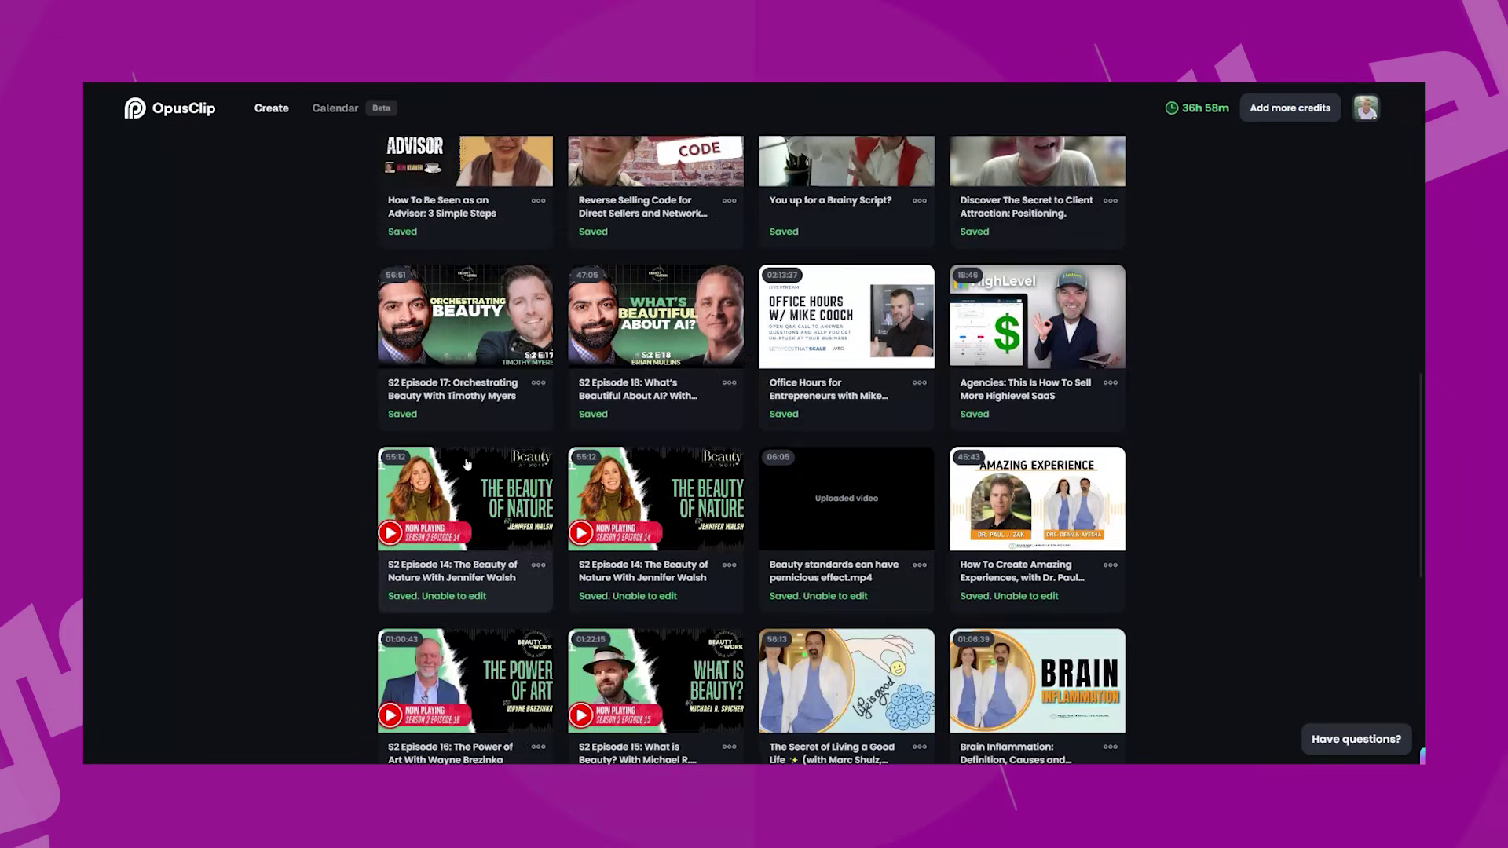
pyautogui.scroll(-7, 1018, 539)
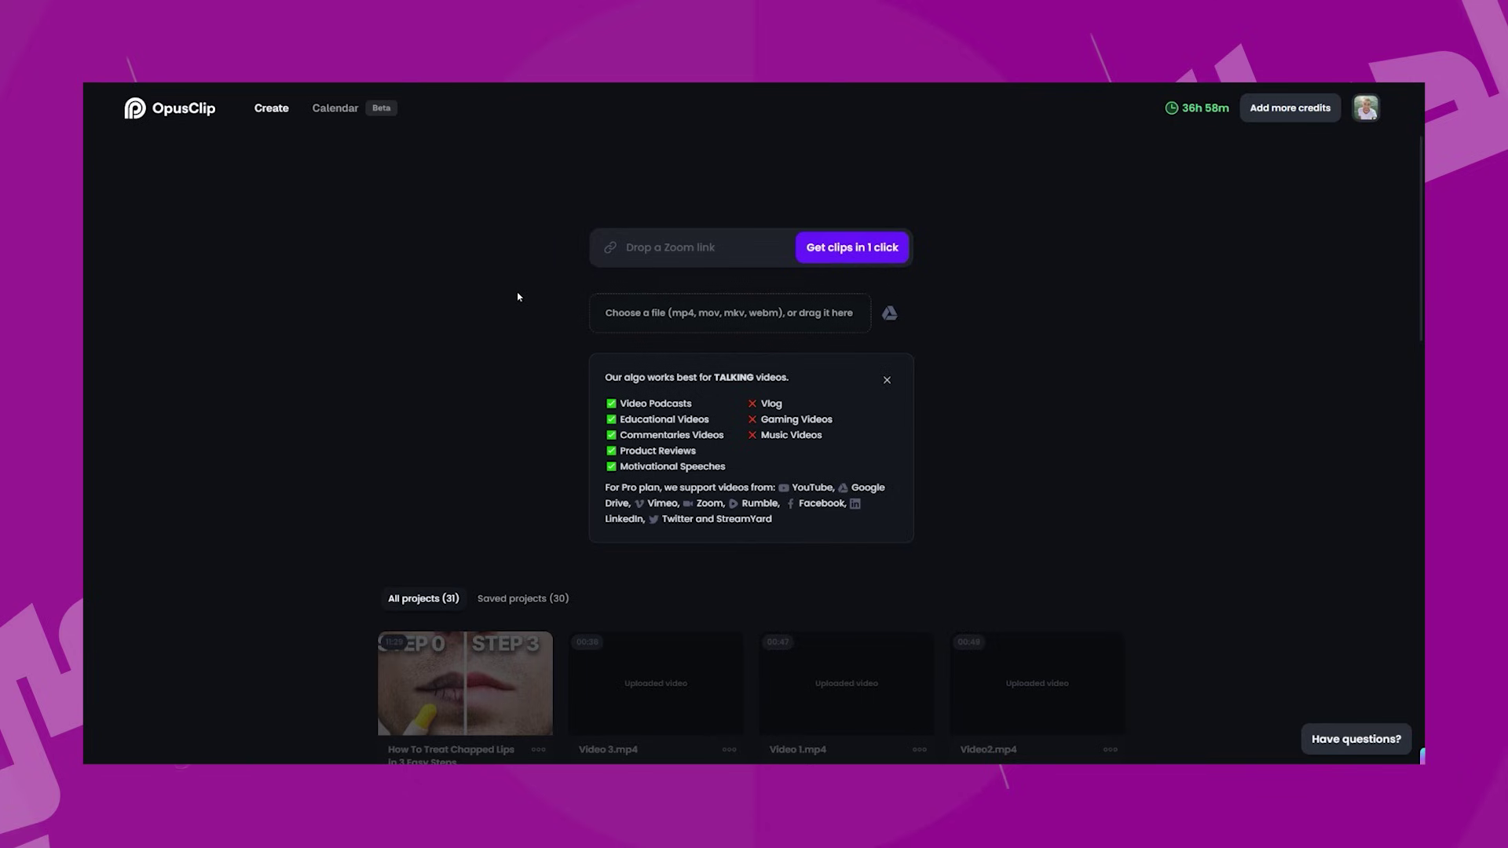
pyautogui.click(690, 252)
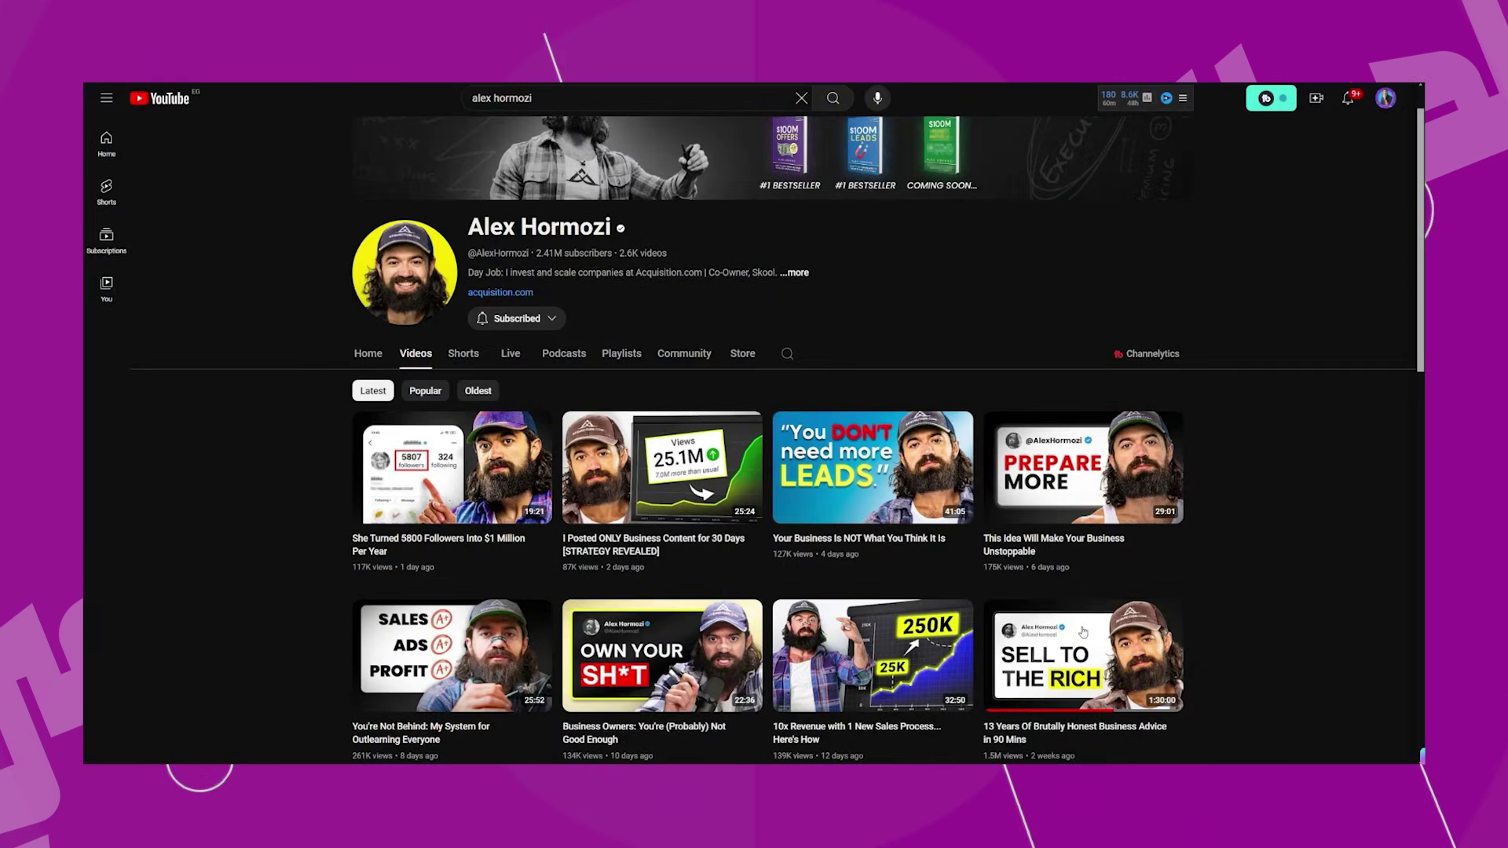
pyautogui.moveTo(1085, 638)
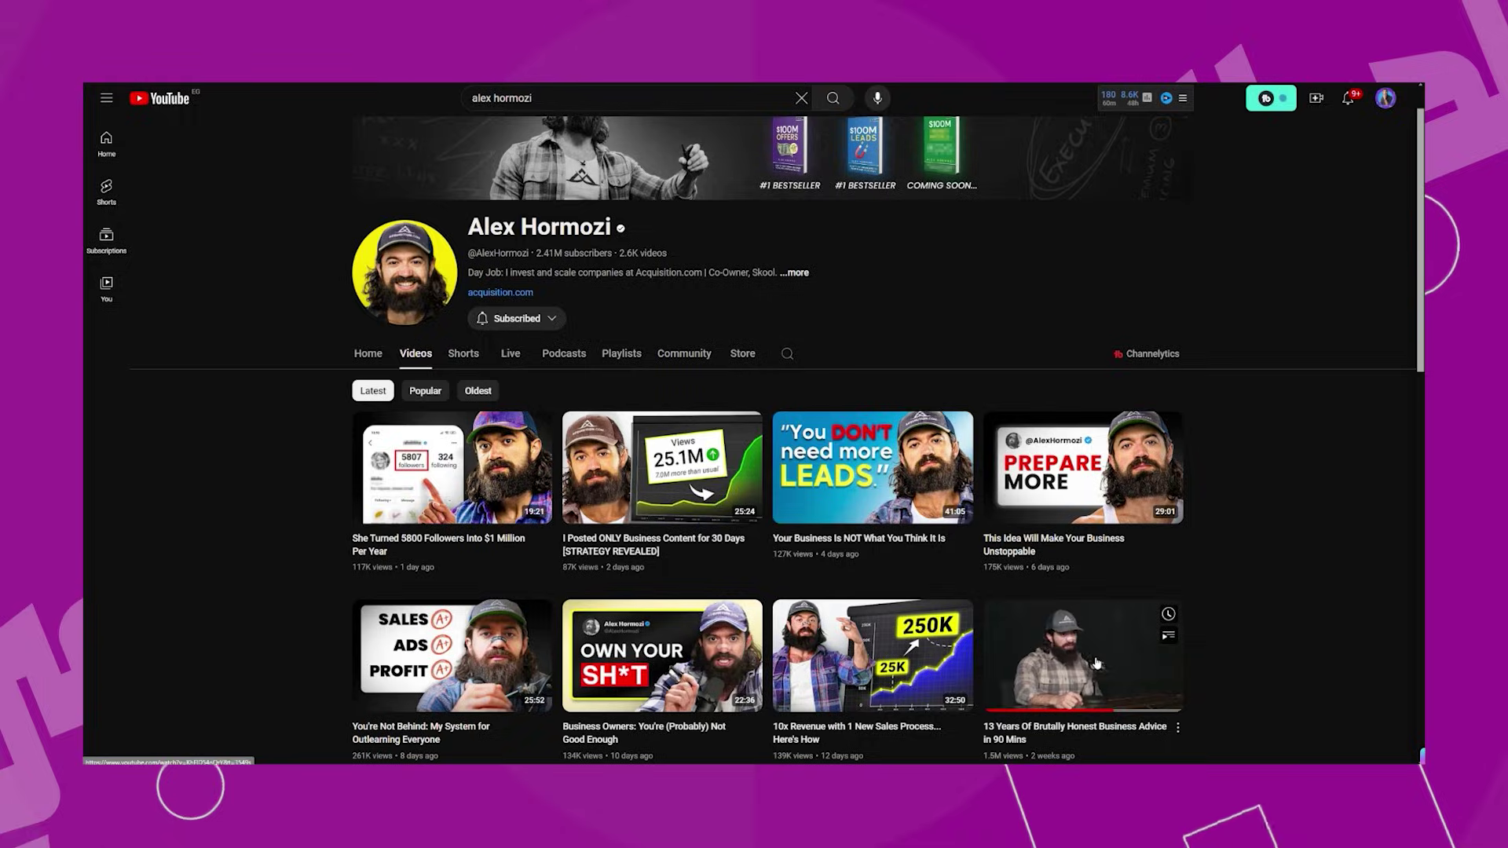
pyautogui.click(1096, 664)
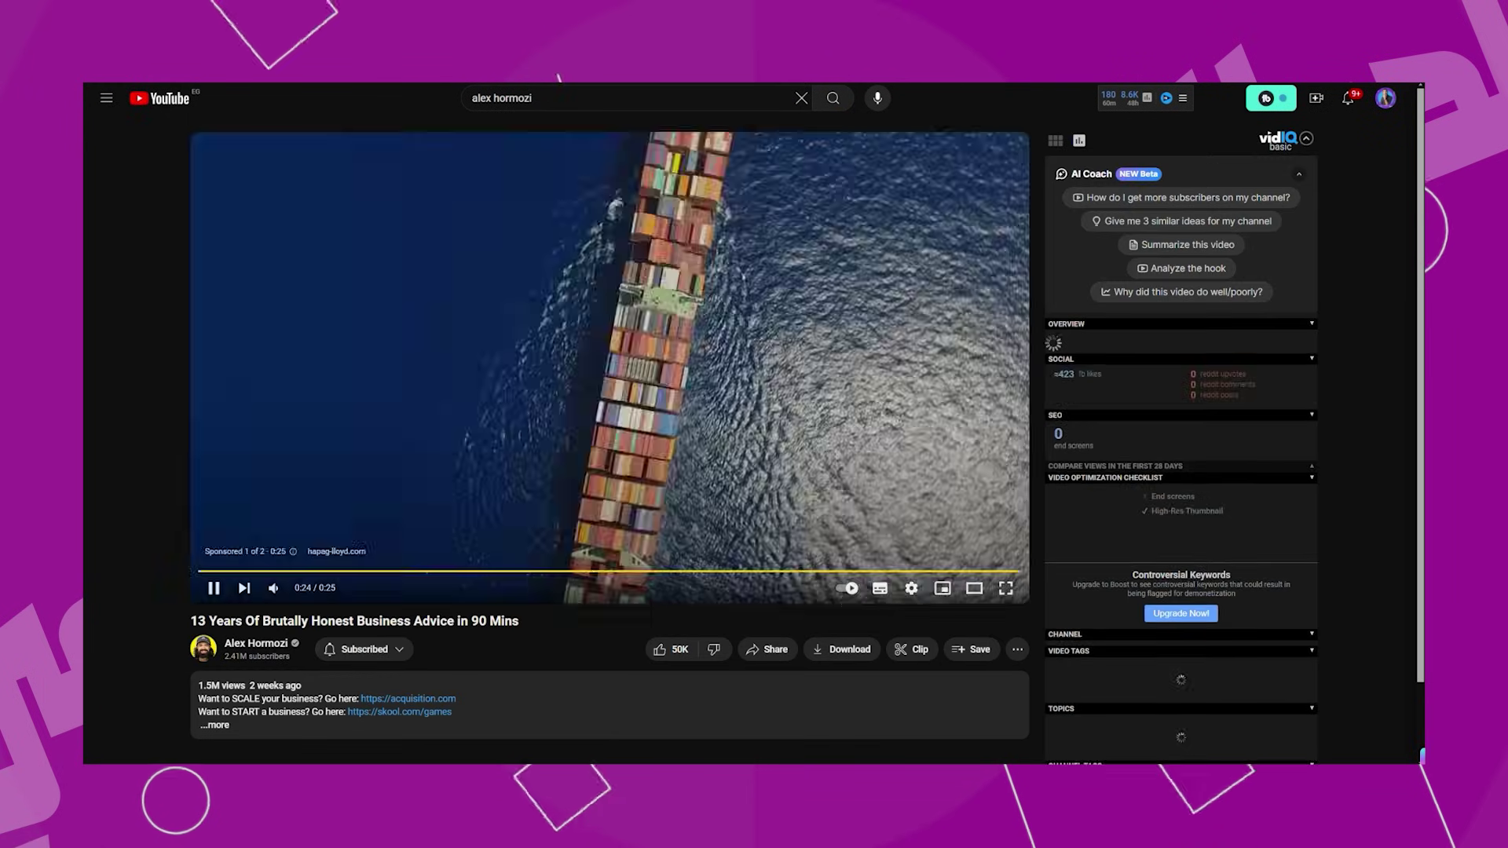
pyautogui.click(393, 368)
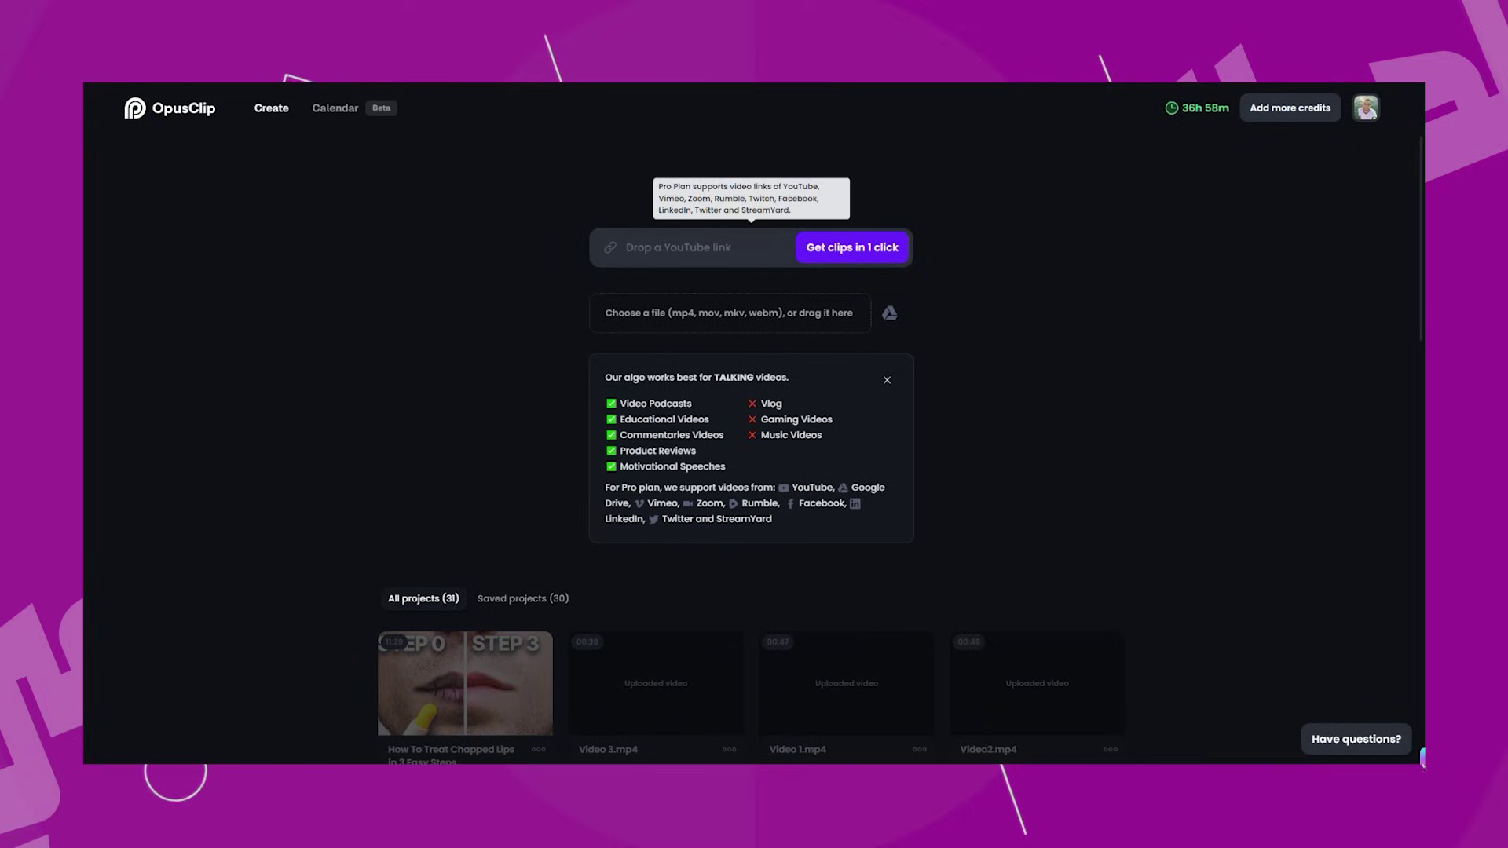
# - Switch back to OpusClip, paste the YouTube video's link and choose English as the caption language
pyautogui.click(660, 246)
pyautogui.hotkey('ctrl', 'v')
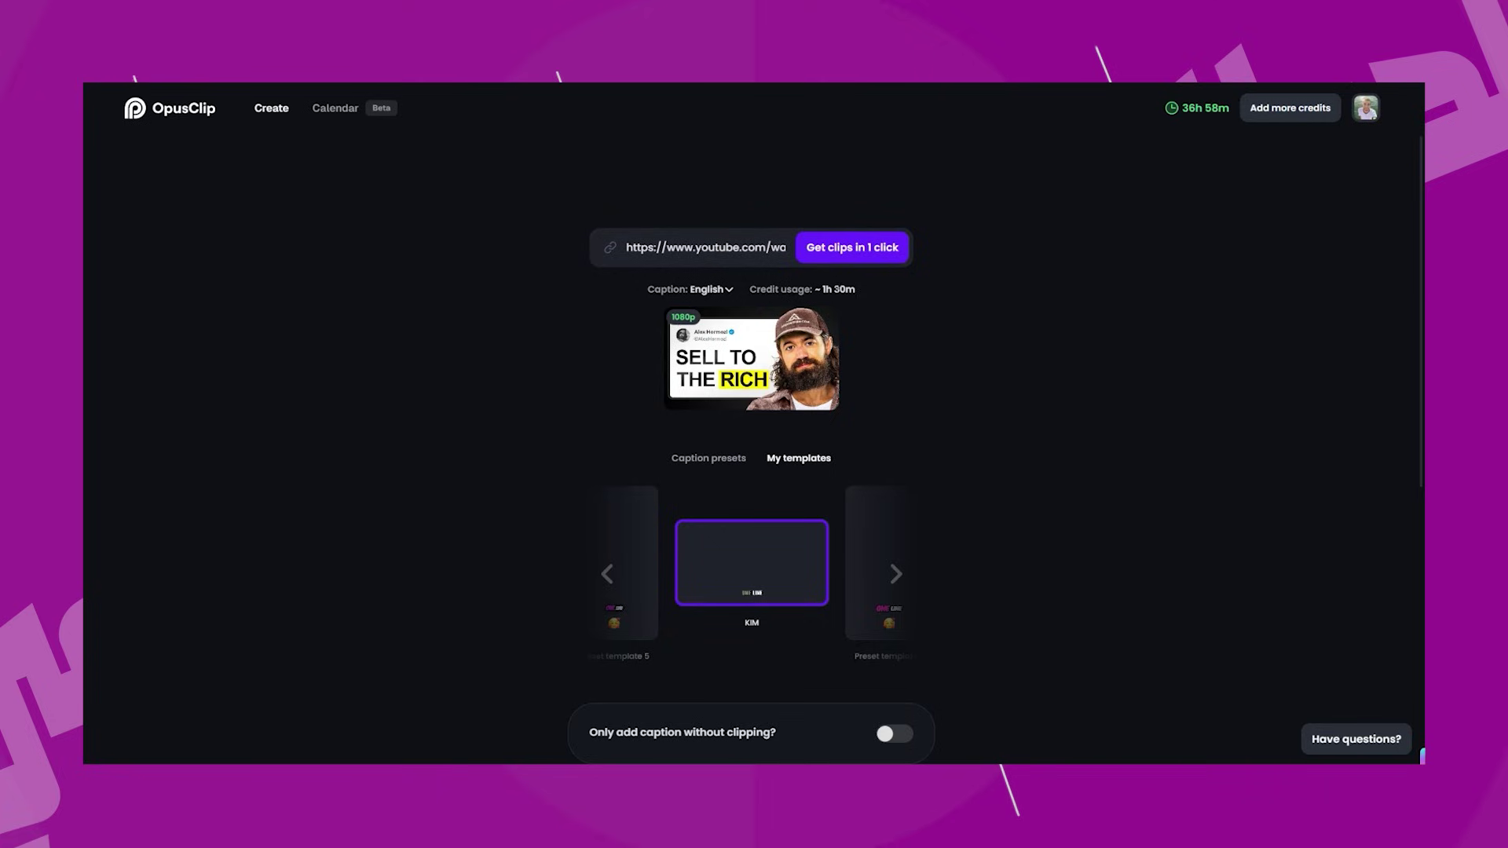
pyautogui.click(727, 290)
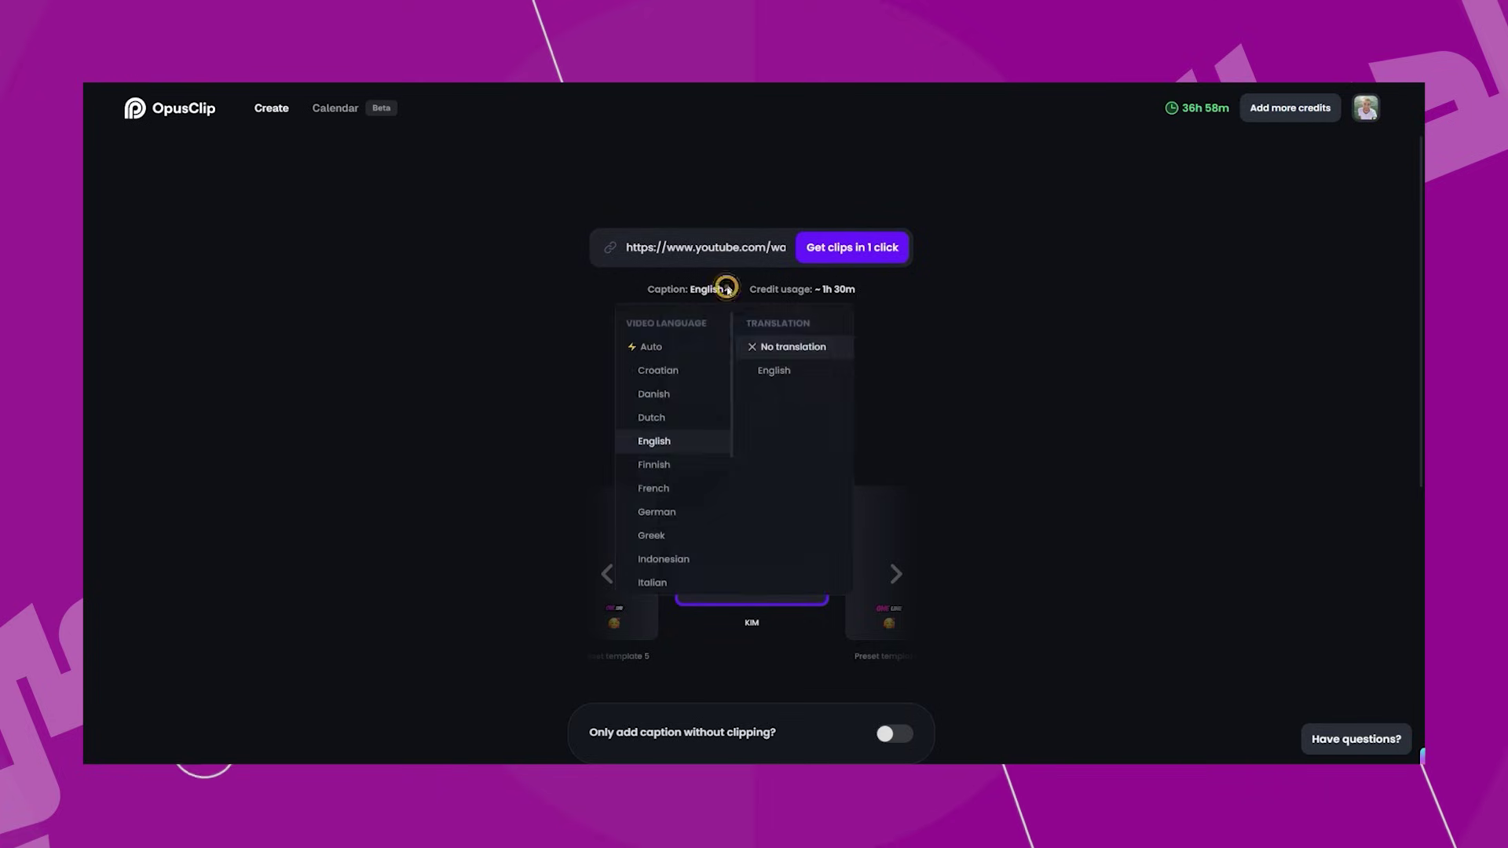
pyautogui.click(673, 444)
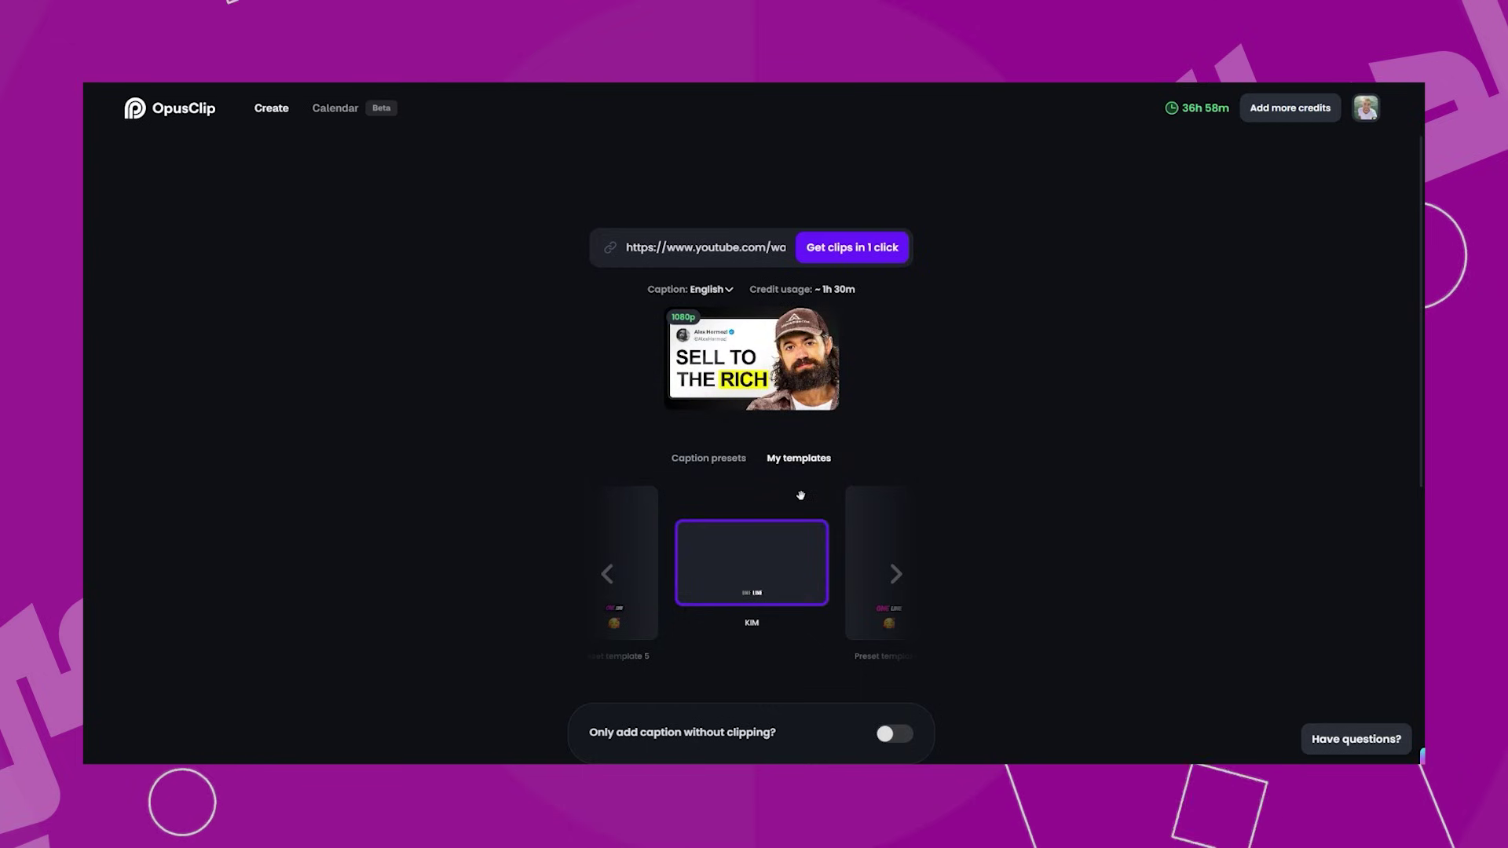
# - Choose Preset template 4 from the saved templates for the clips
pyautogui.scroll(-3, 781, 468)
pyautogui.click(894, 322)
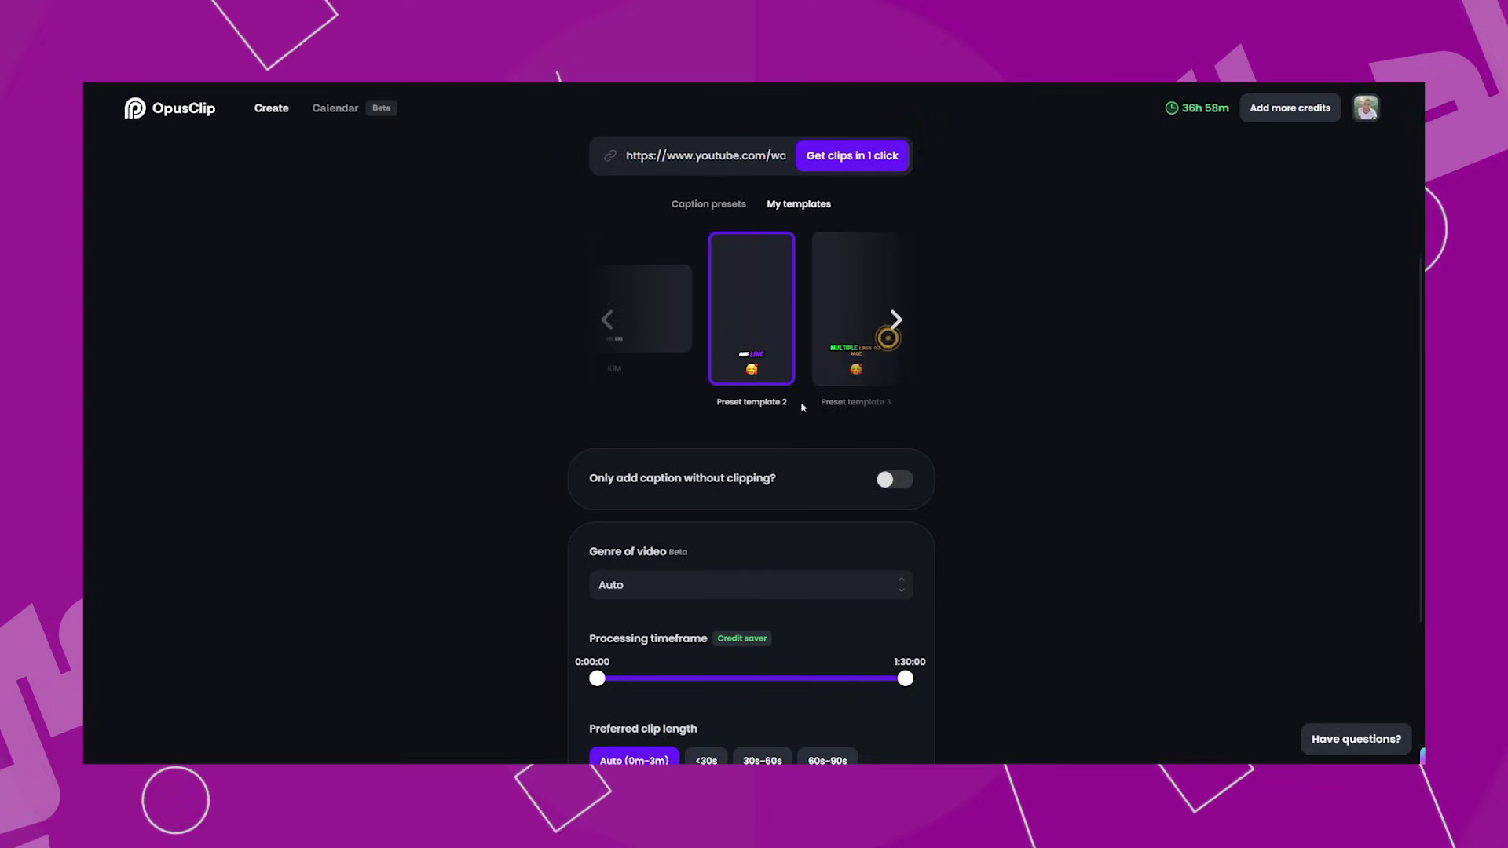
pyautogui.scroll(2, 764, 506)
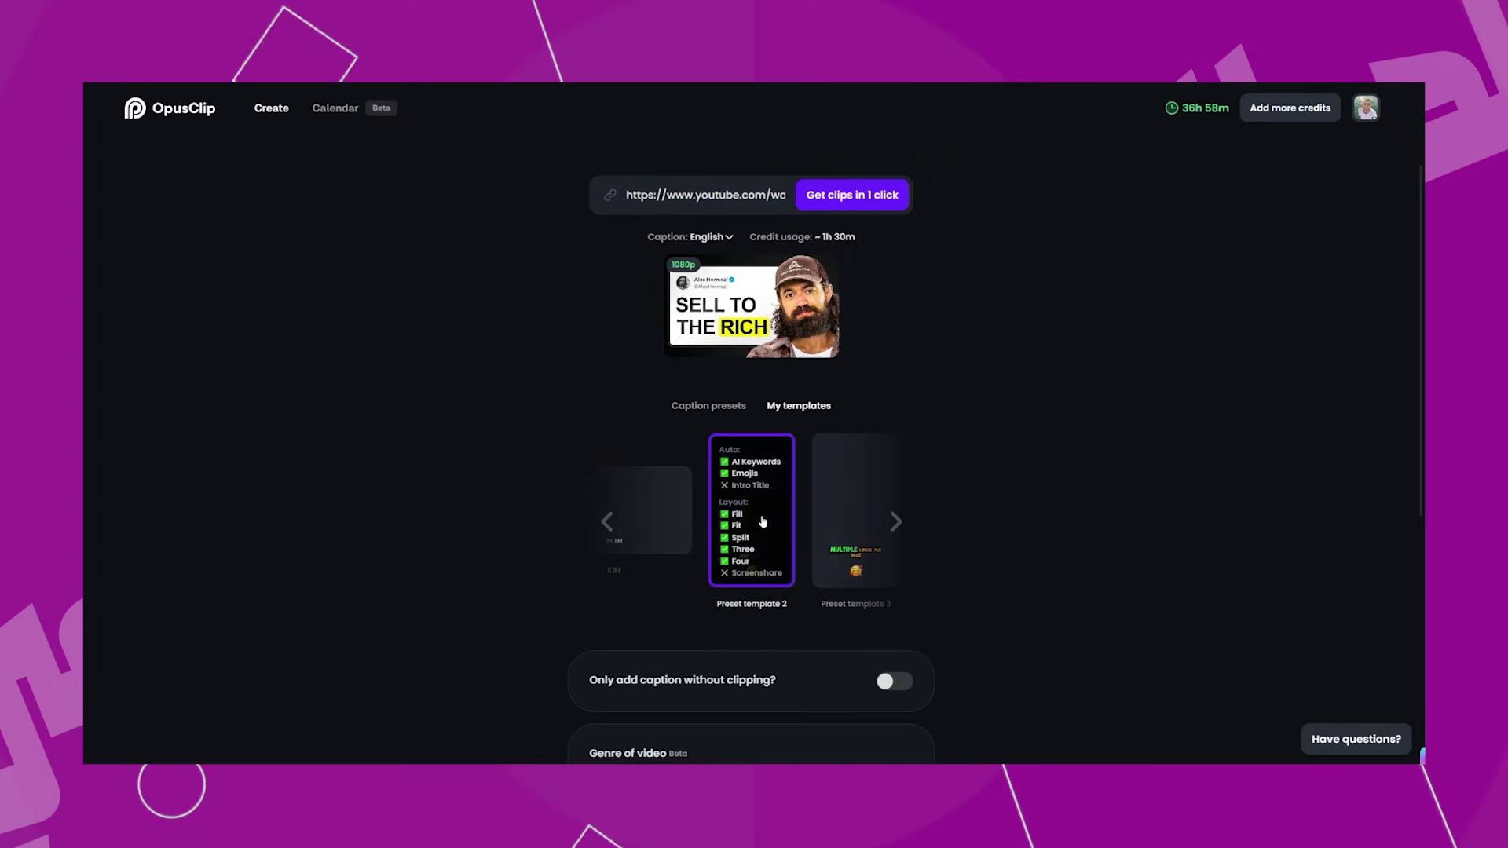
pyautogui.moveTo(760, 552)
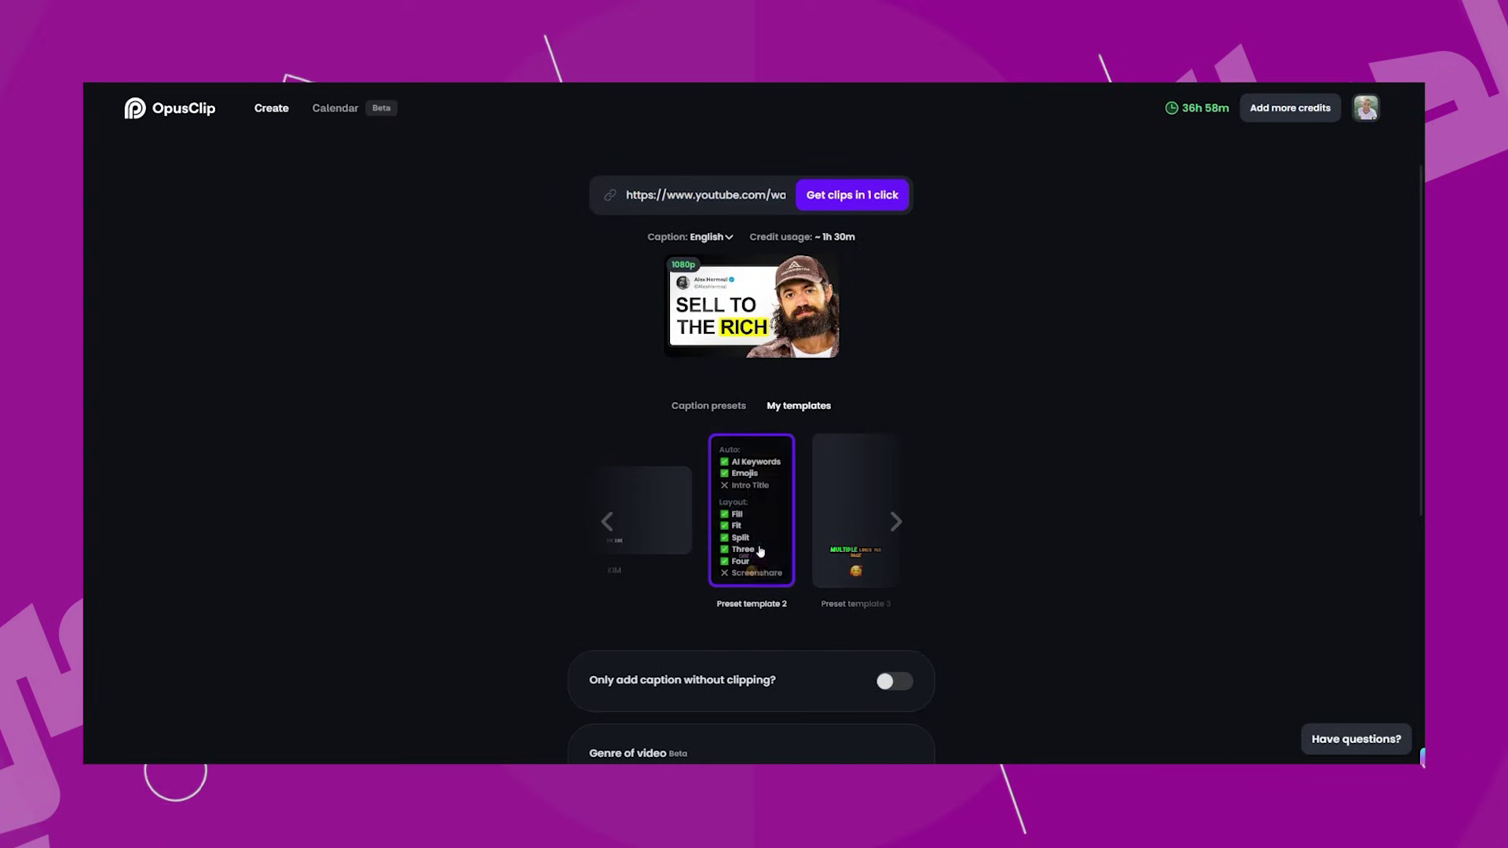
pyautogui.click(897, 523)
pyautogui.click(899, 524)
pyautogui.click(899, 522)
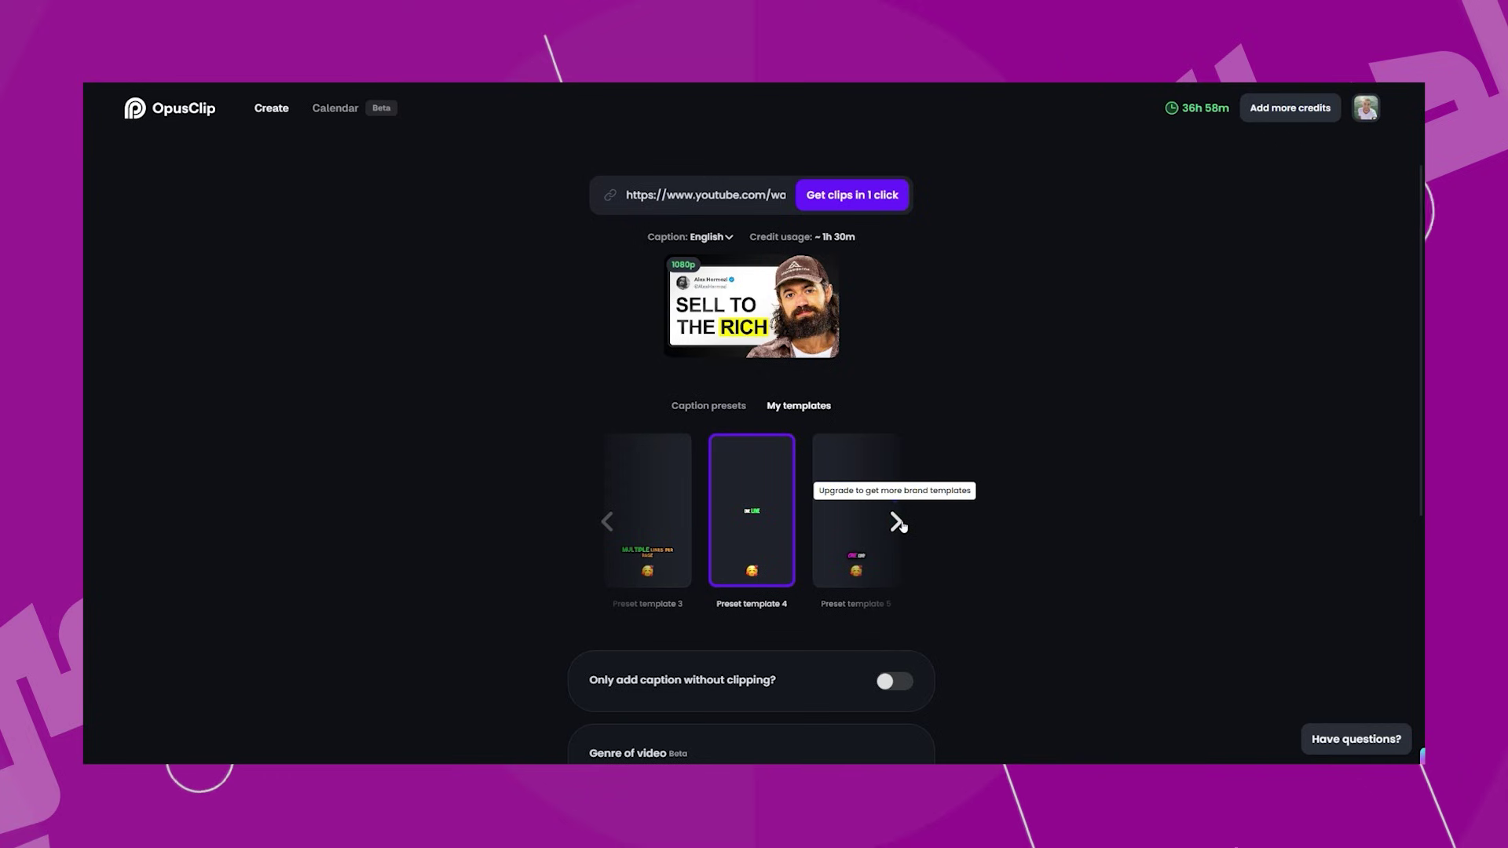
# - Limit the processing timeframe to the section from 0:22:47 to 0:51:54
pyautogui.scroll(-3, 902, 526)
pyautogui.moveTo(680, 489)
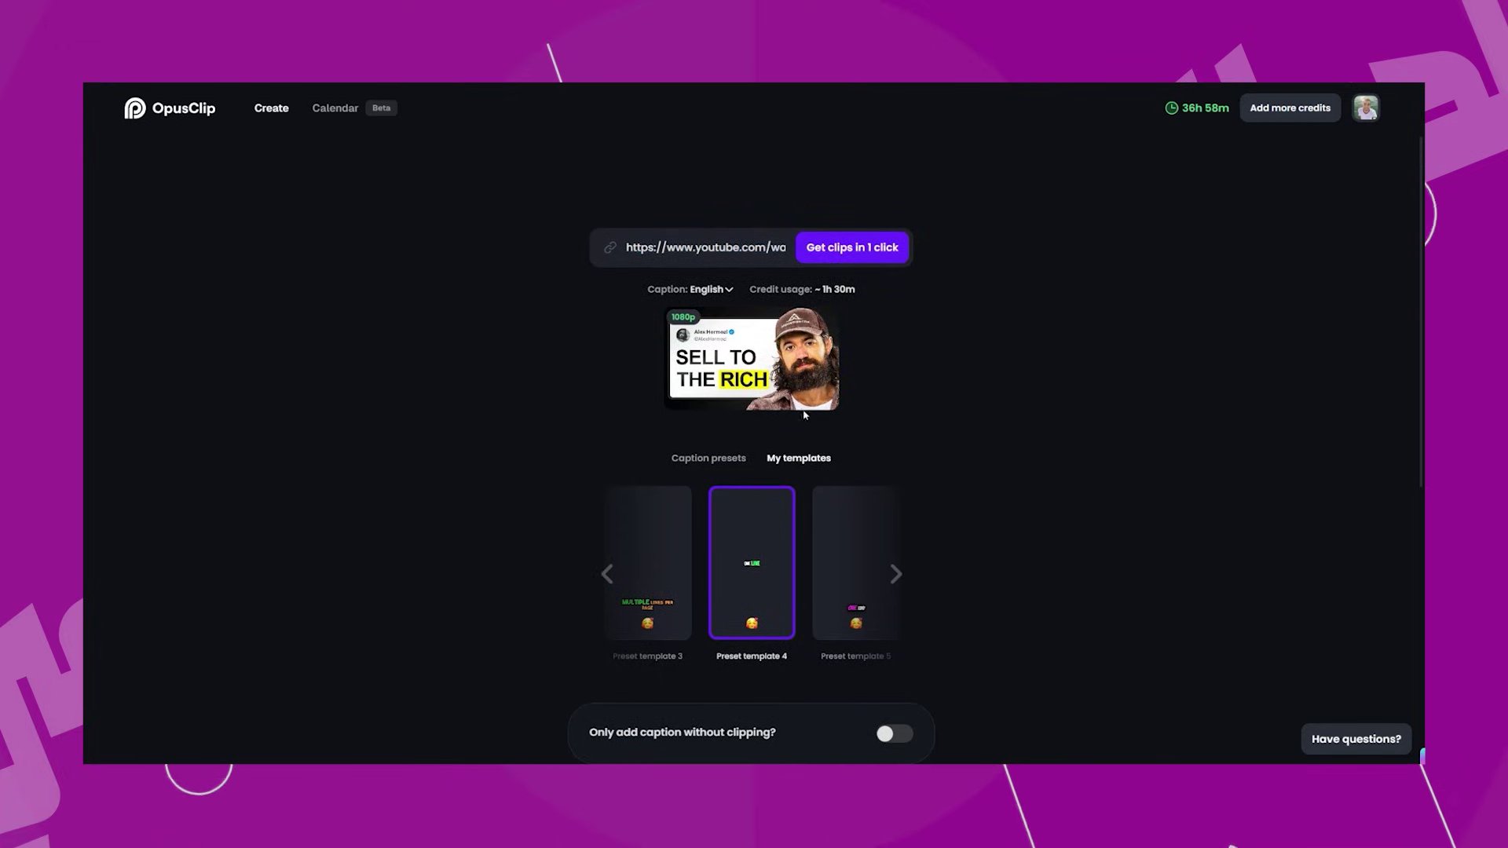
pyautogui.scroll(-6, 609, 437)
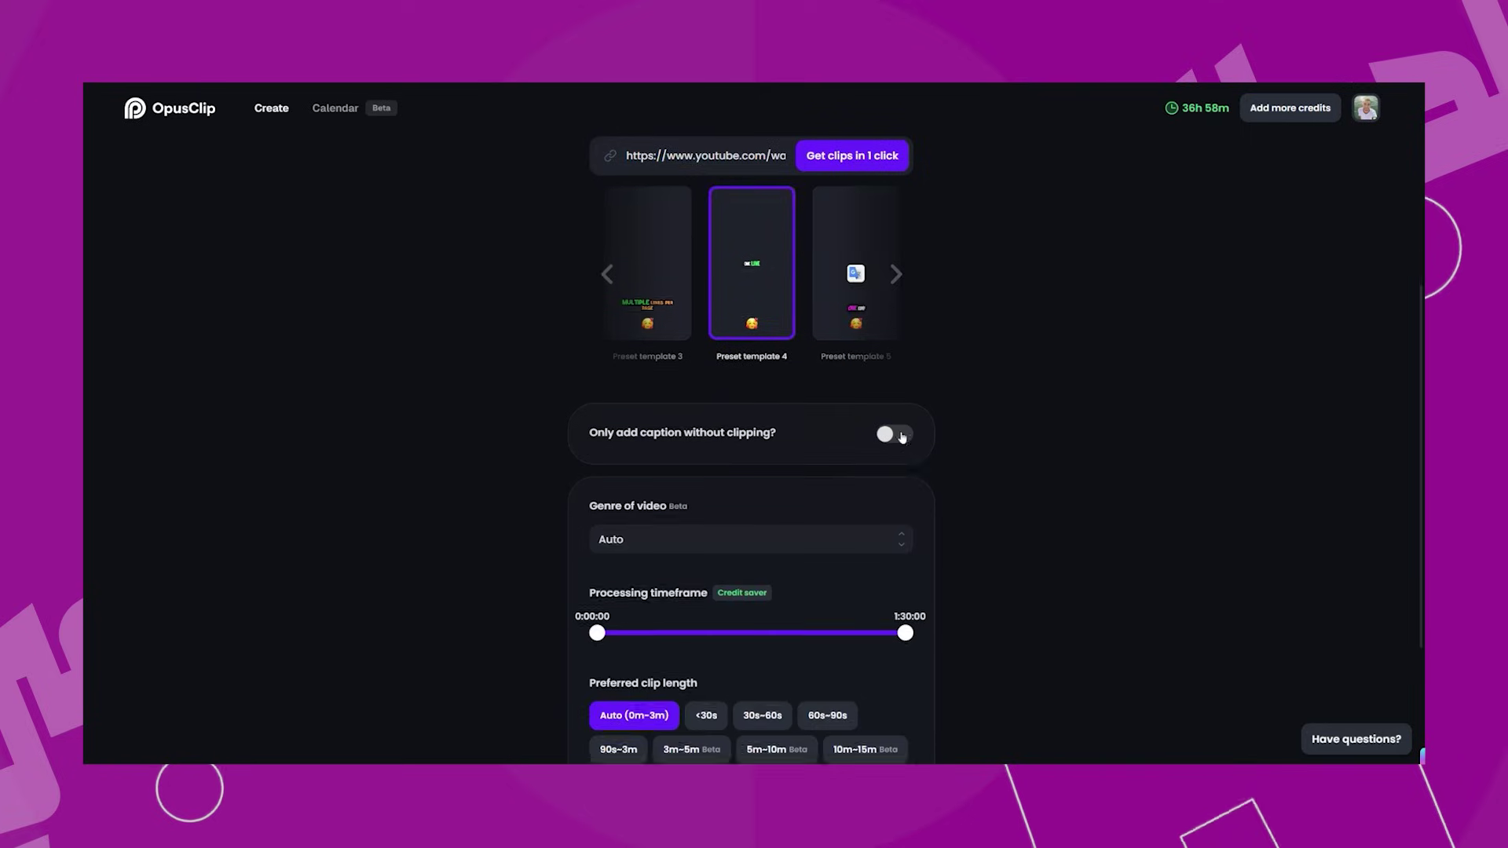
pyautogui.moveTo(609, 436); pyautogui.dragTo(677, 436)
pyautogui.moveTo(907, 432); pyautogui.dragTo(777, 437)
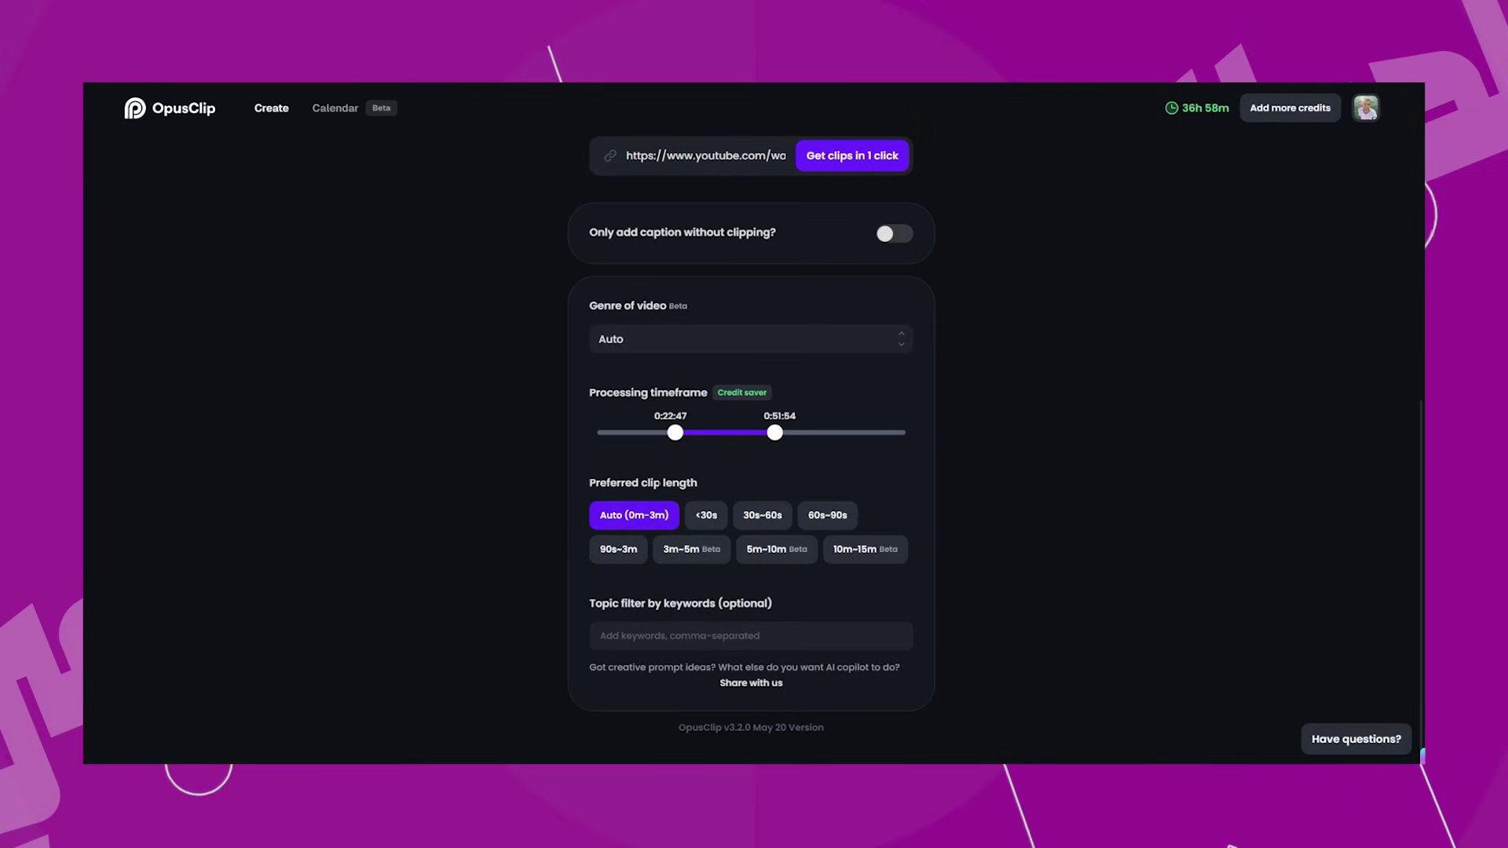
# - Select <30s, 30s-60s, 60s-90s and 3m-5m as the preferred clip lengths
pyautogui.tripleClick(645, 482)
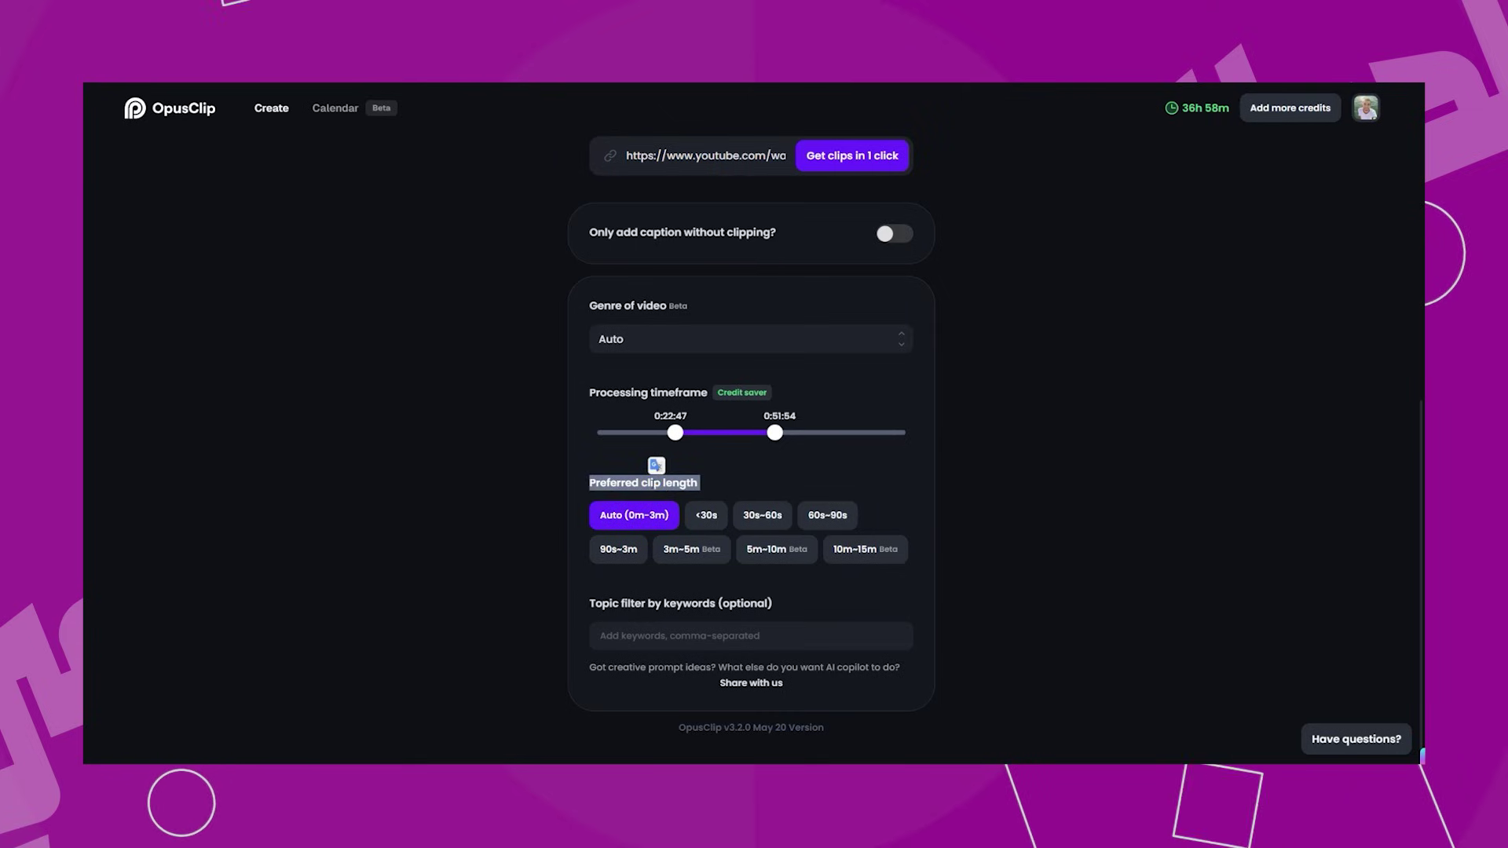
pyautogui.tripleClick(609, 482)
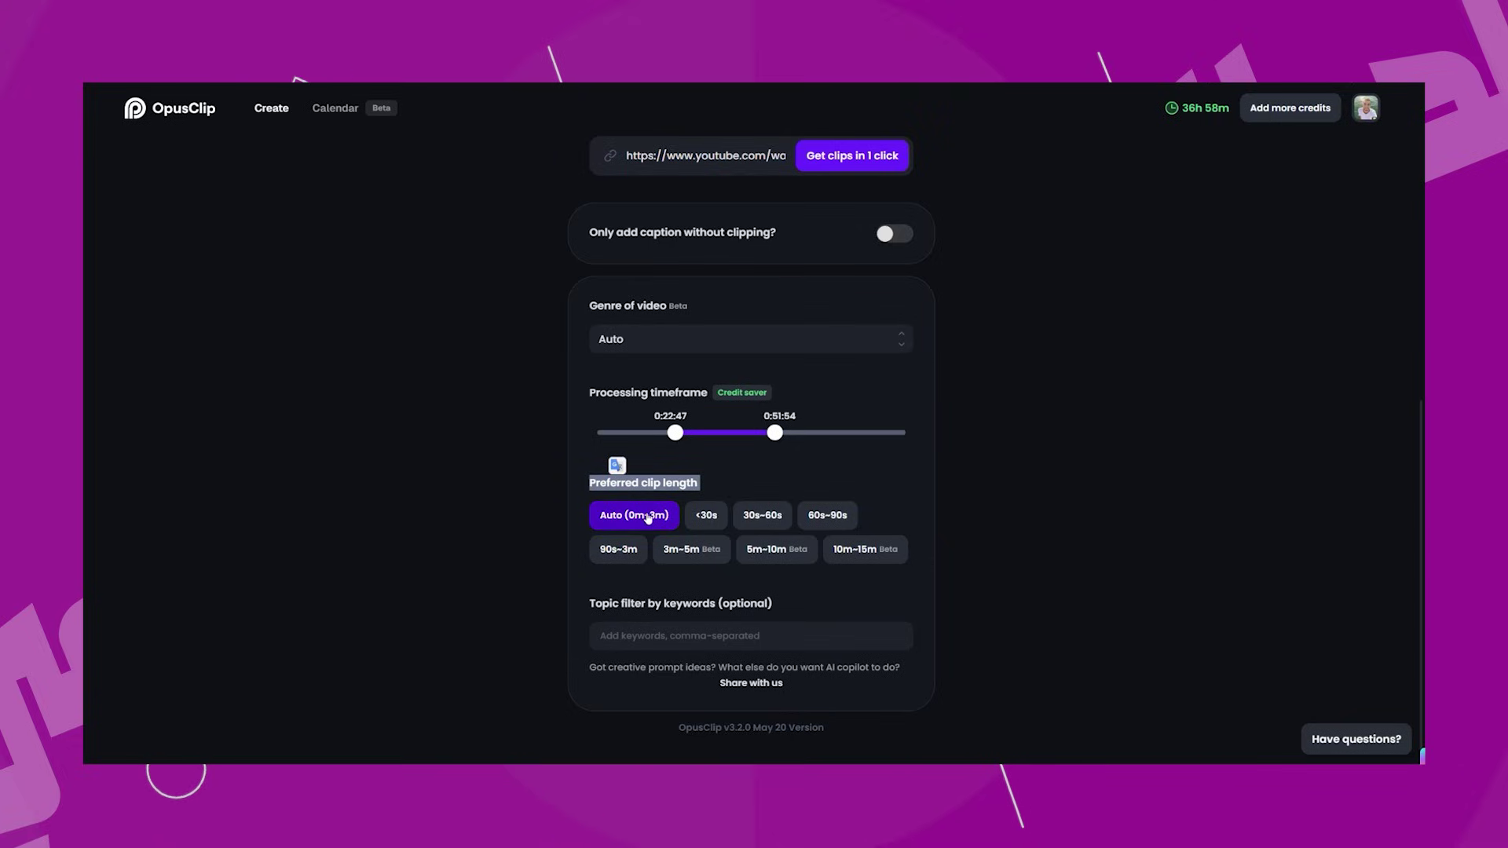
pyautogui.click(699, 517)
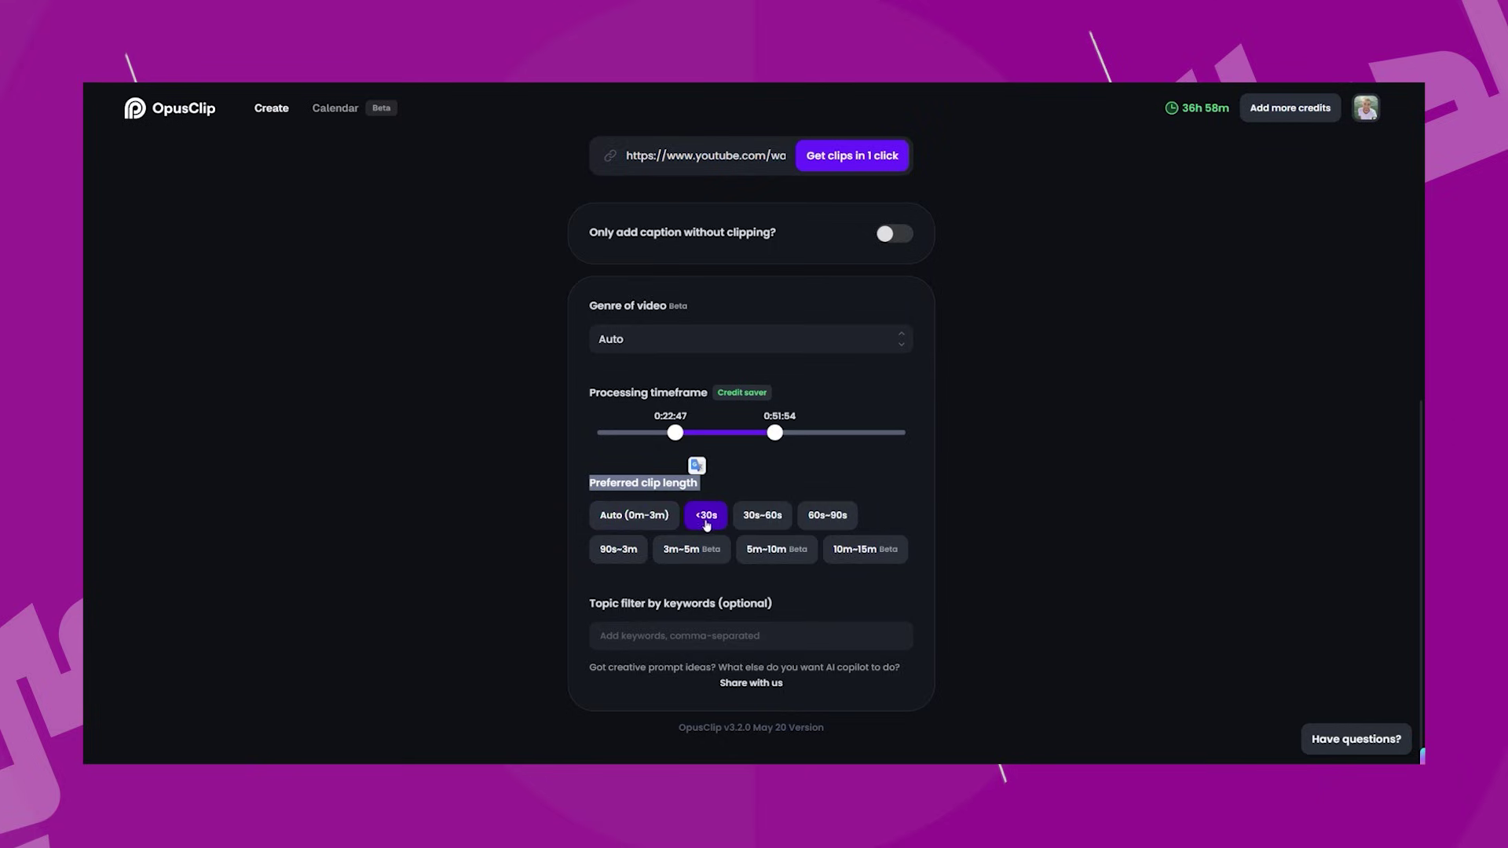
pyautogui.click(708, 516)
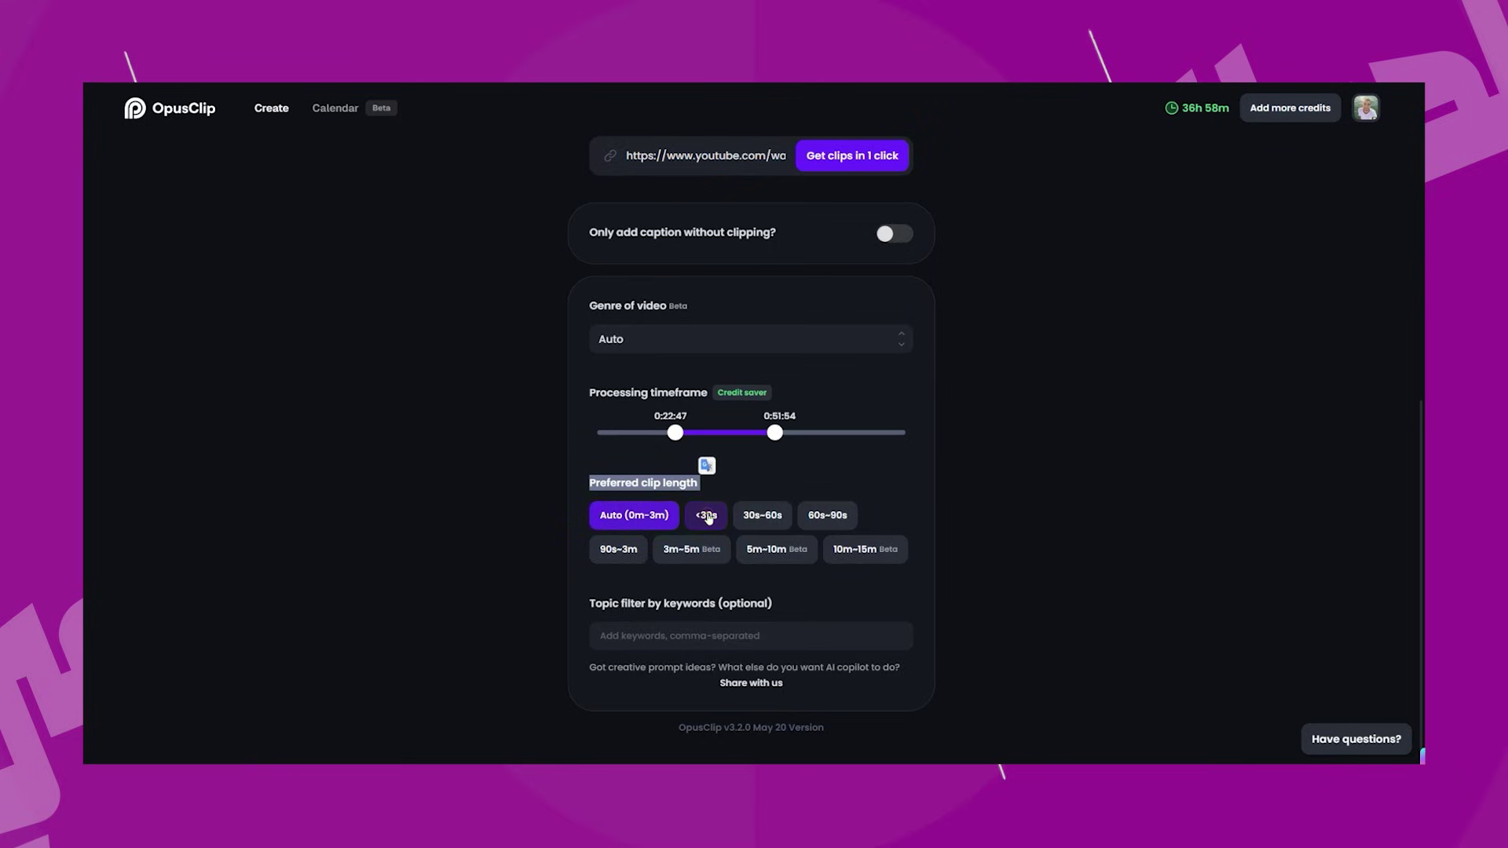
pyautogui.click(708, 519)
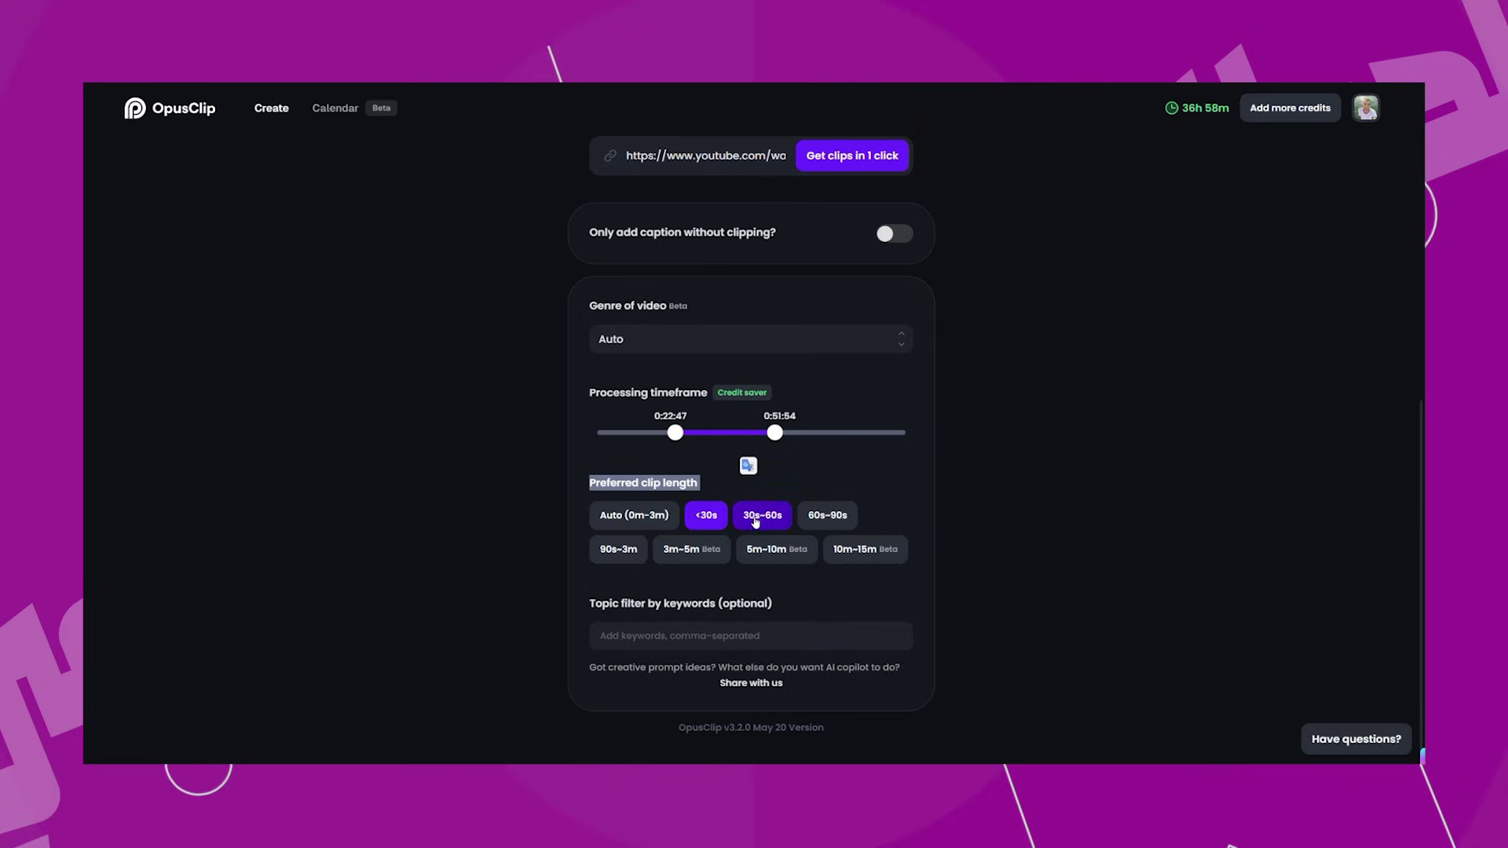
pyautogui.click(826, 515)
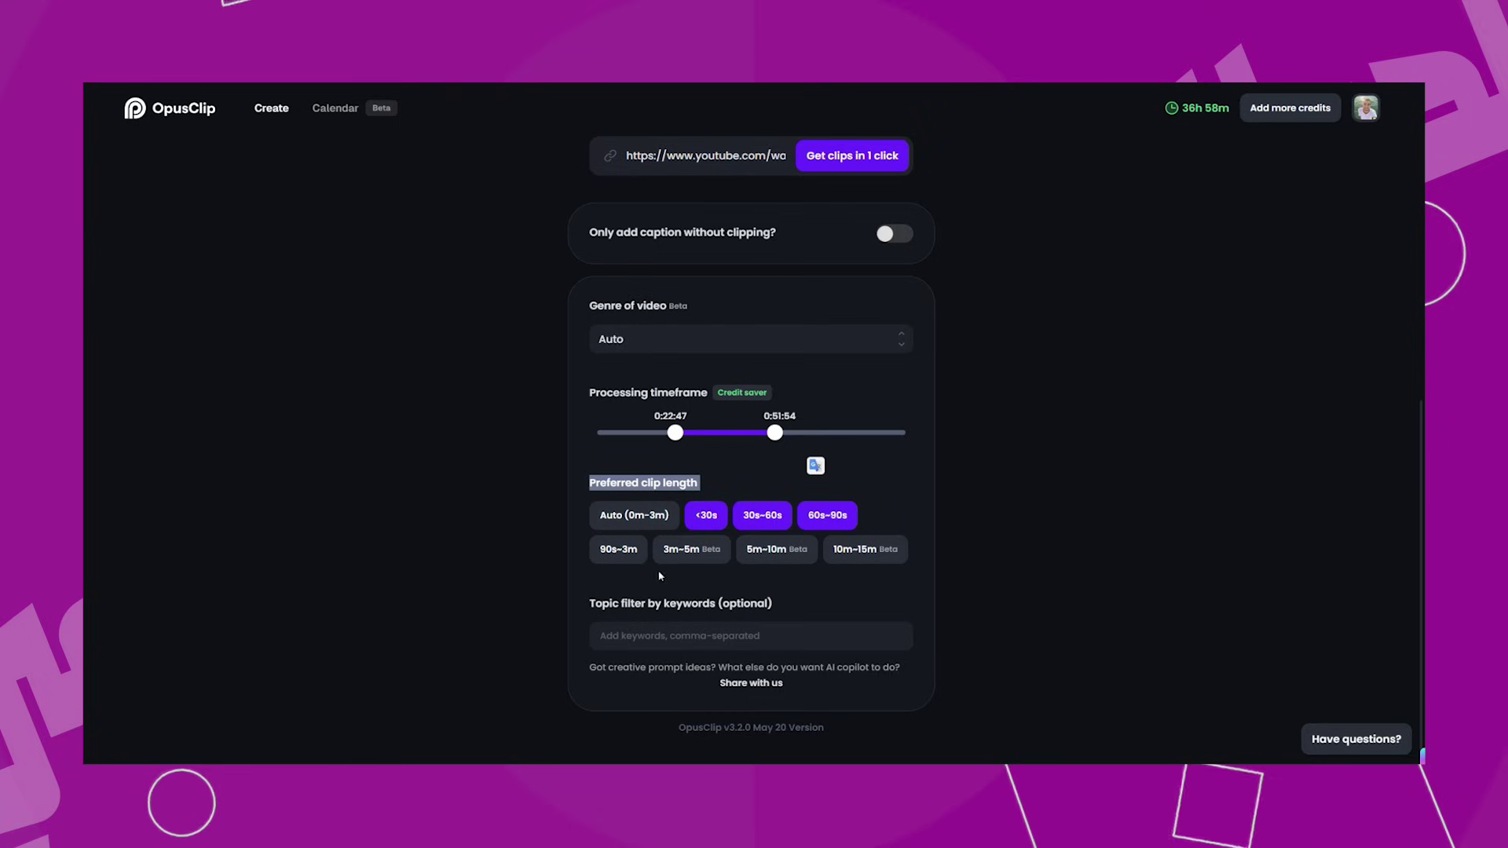
pyautogui.click(691, 549)
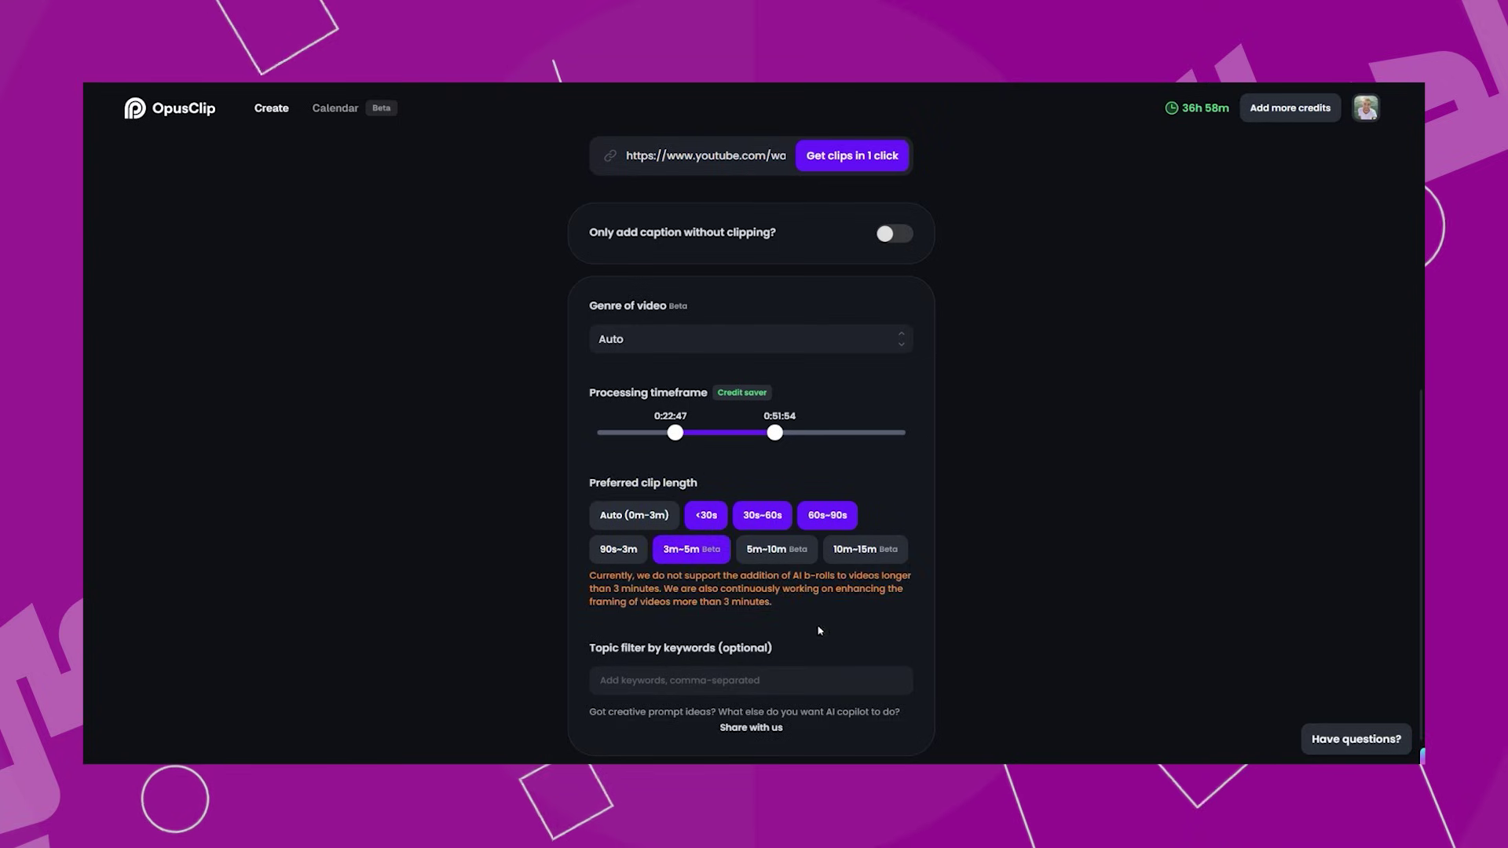
# - Deselect the <30s, 30s-60s and 60s-90s clip lengths, leaving only 3m-5m selected
pyautogui.click(707, 514)
pyautogui.click(761, 514)
pyautogui.click(817, 513)
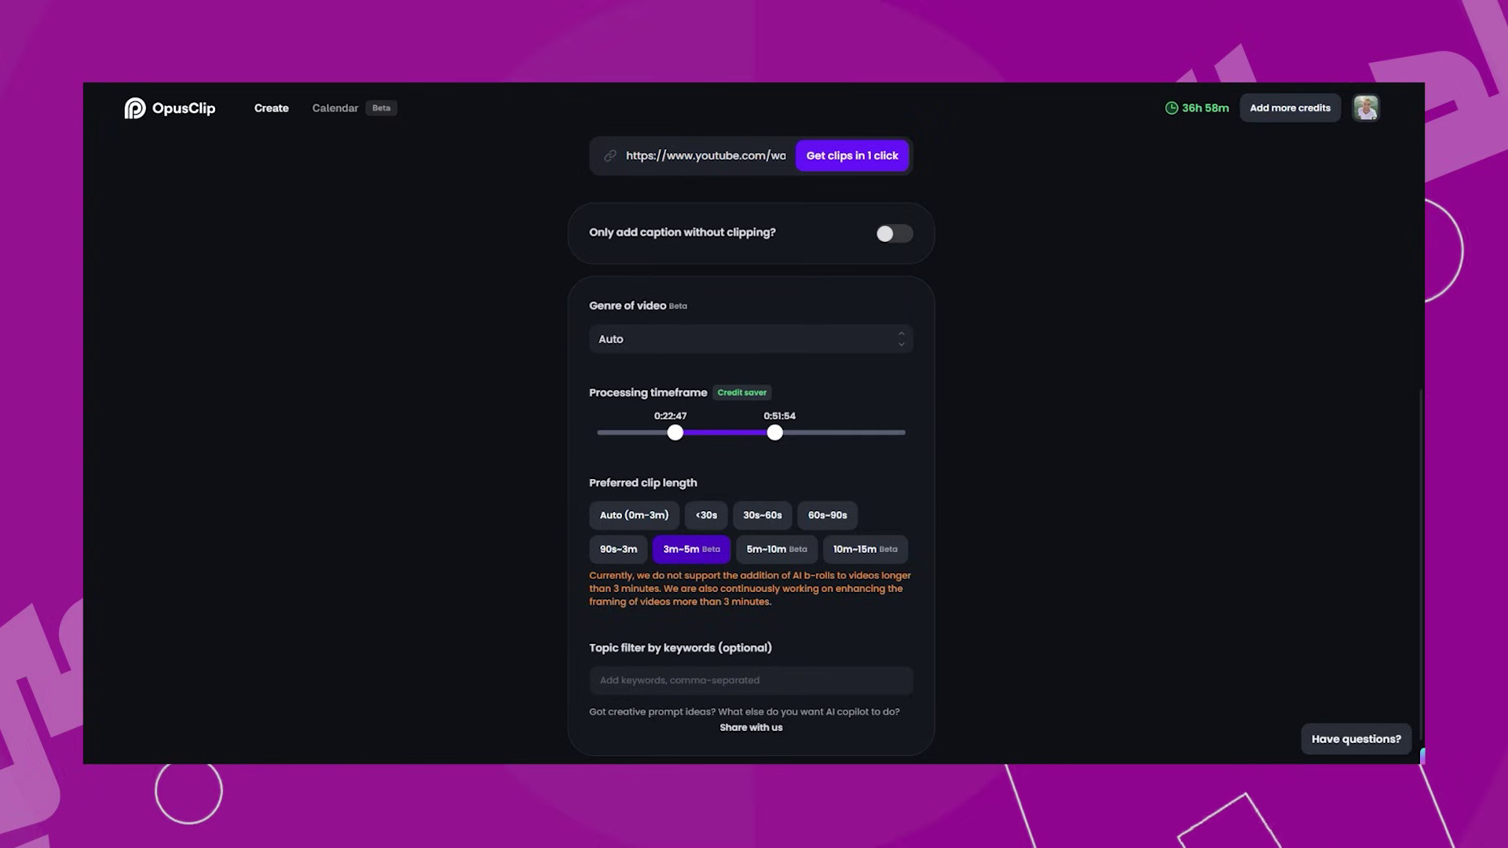
# - Set the genre of the video to Q&A
pyautogui.tripleClick(608, 306)
pyautogui.click(629, 339)
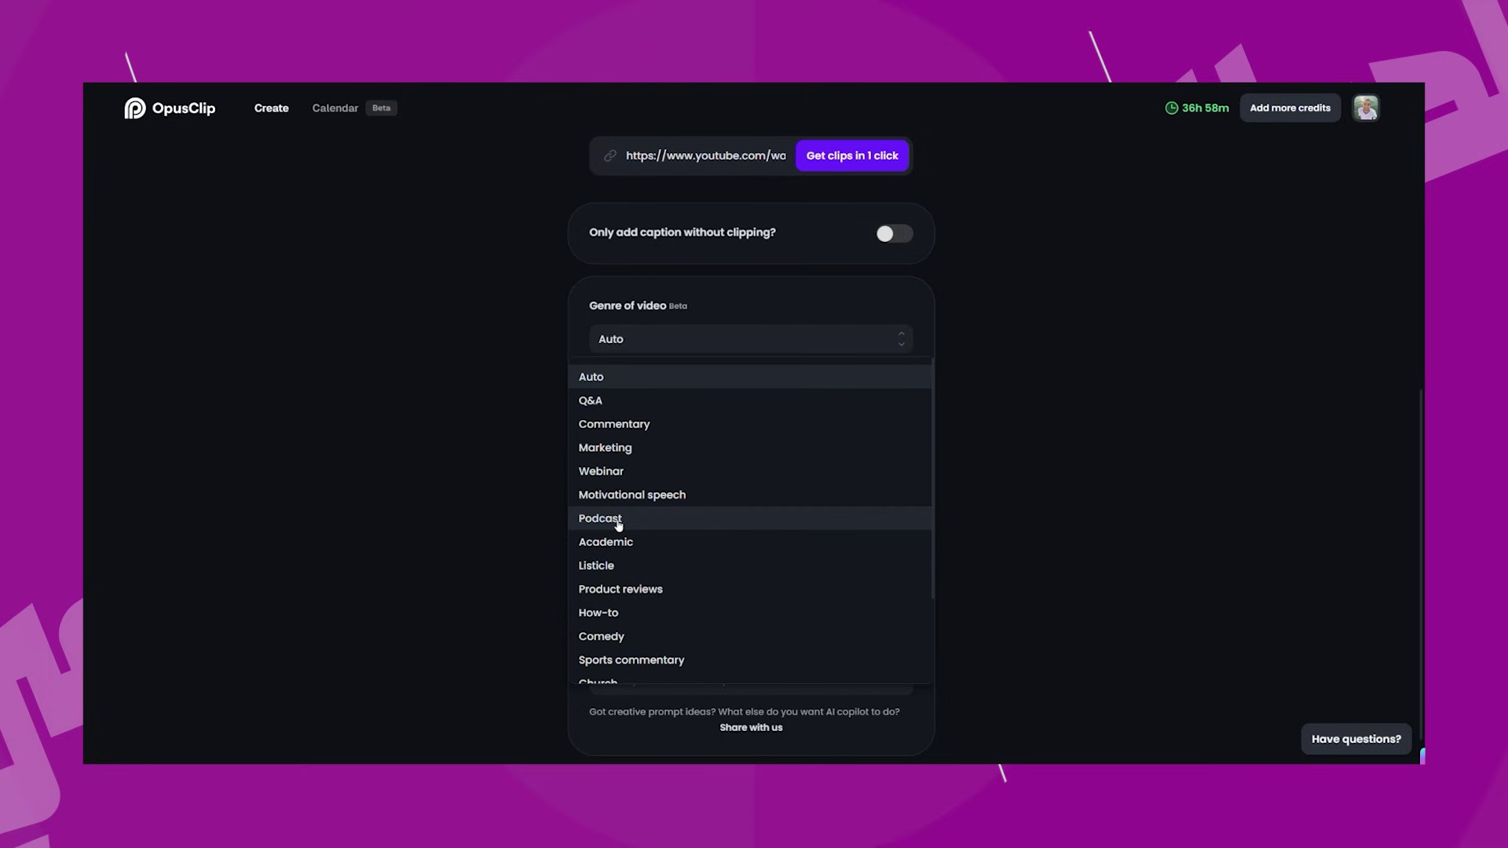
pyautogui.click(603, 401)
pyautogui.scroll(-1, 481, 594)
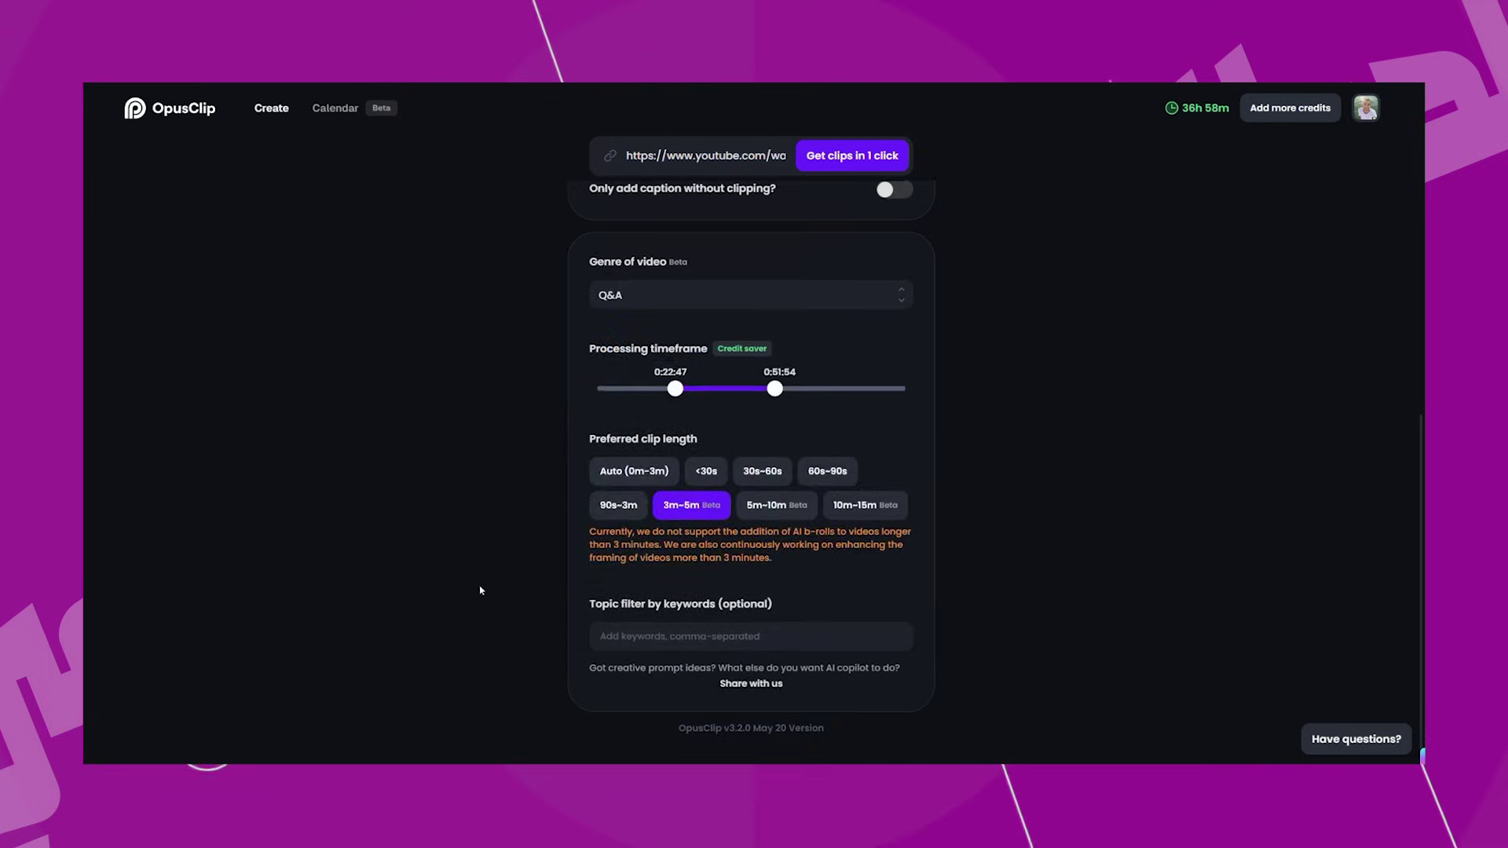
pyautogui.scroll(7, 495, 566)
pyautogui.scroll(-5, 505, 544)
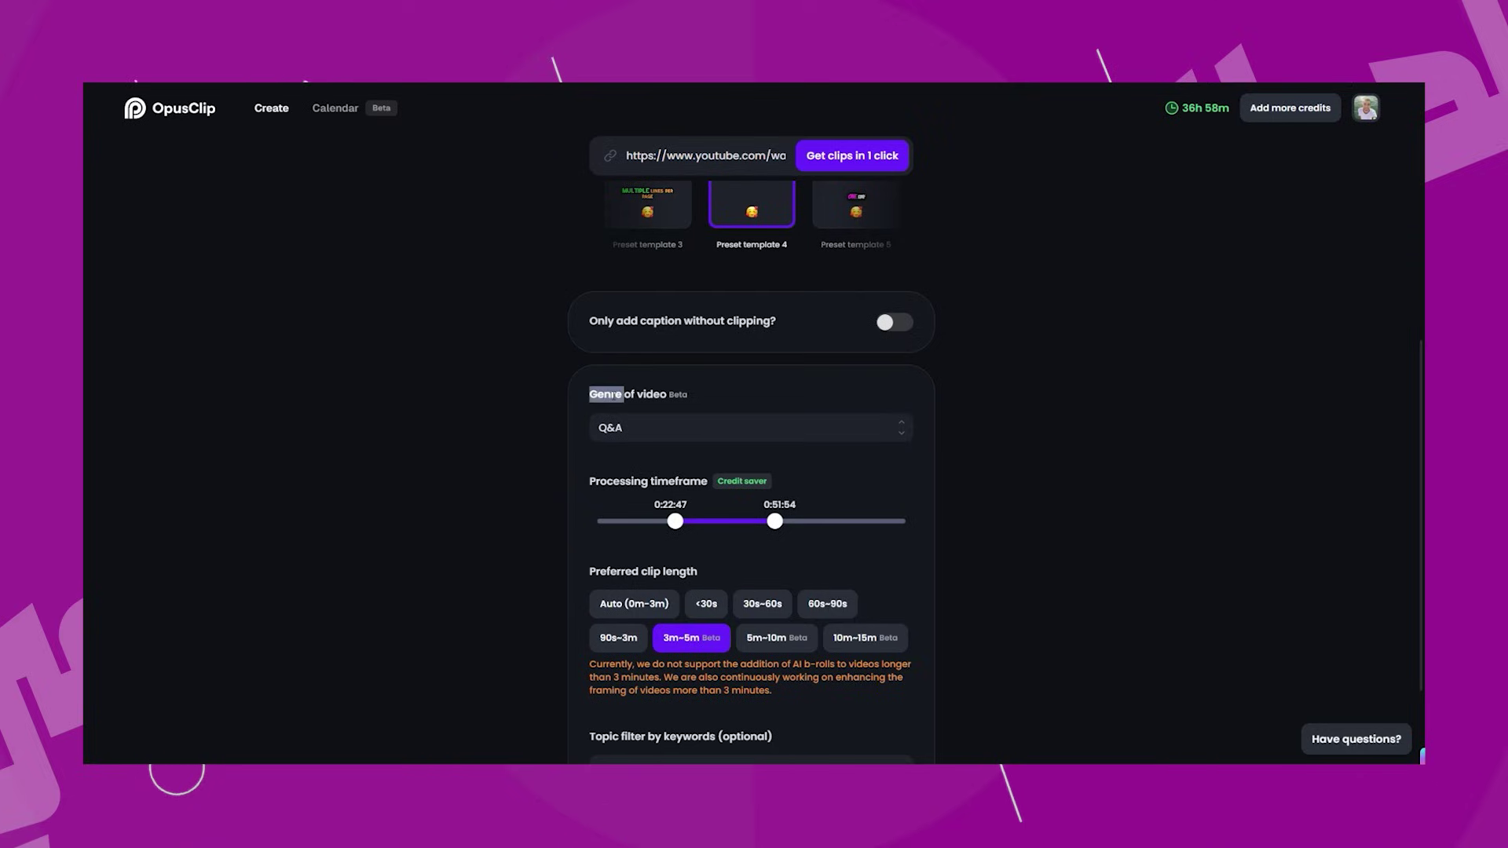
pyautogui.scroll(-3, 616, 427)
pyautogui.click(541, 610)
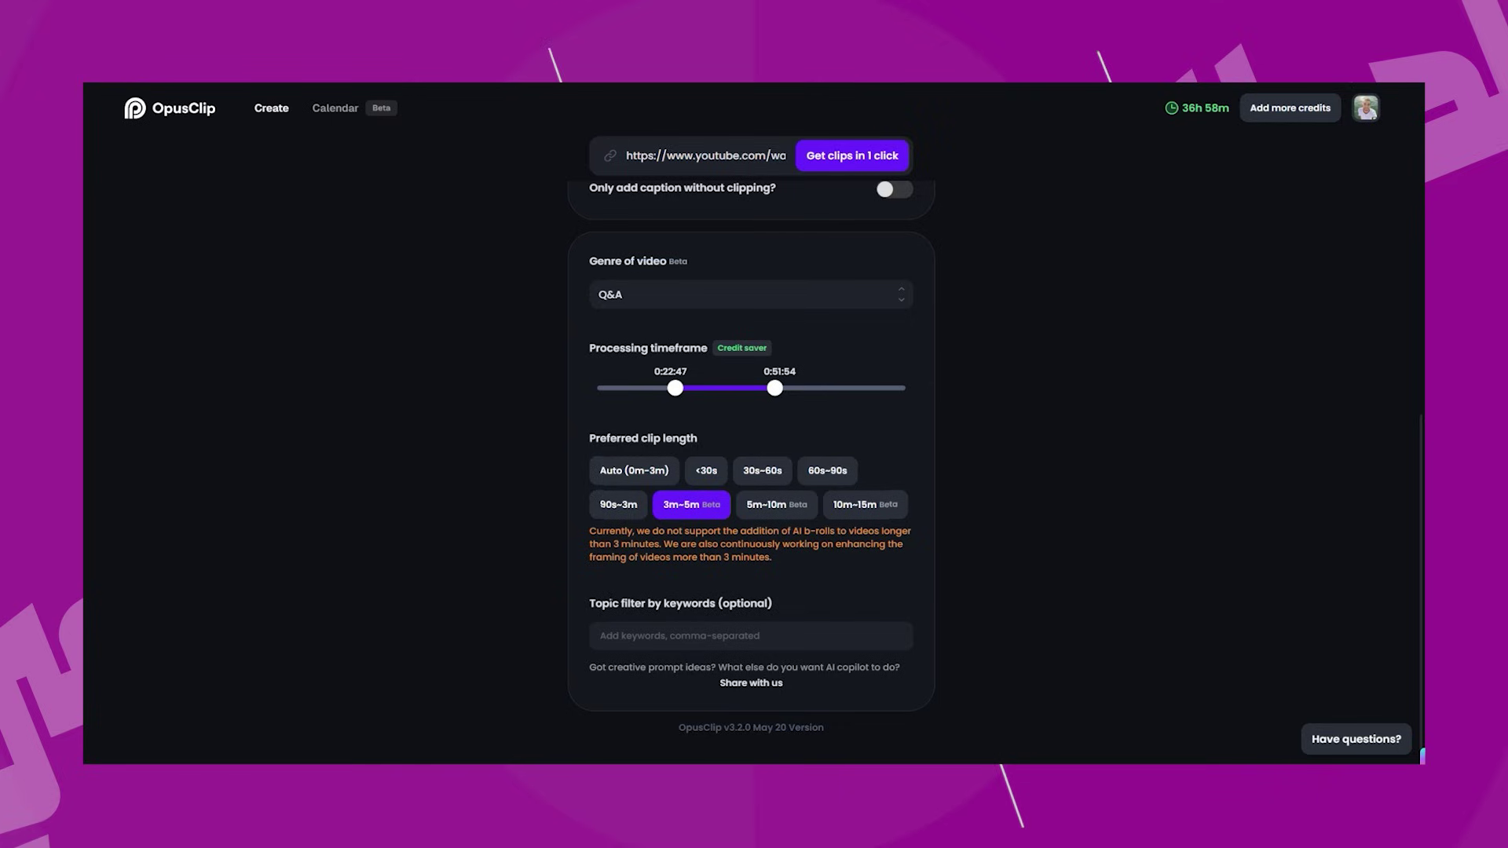
# - Enter "marketing, business," as the topic filter keywords
pyautogui.click(647, 635)
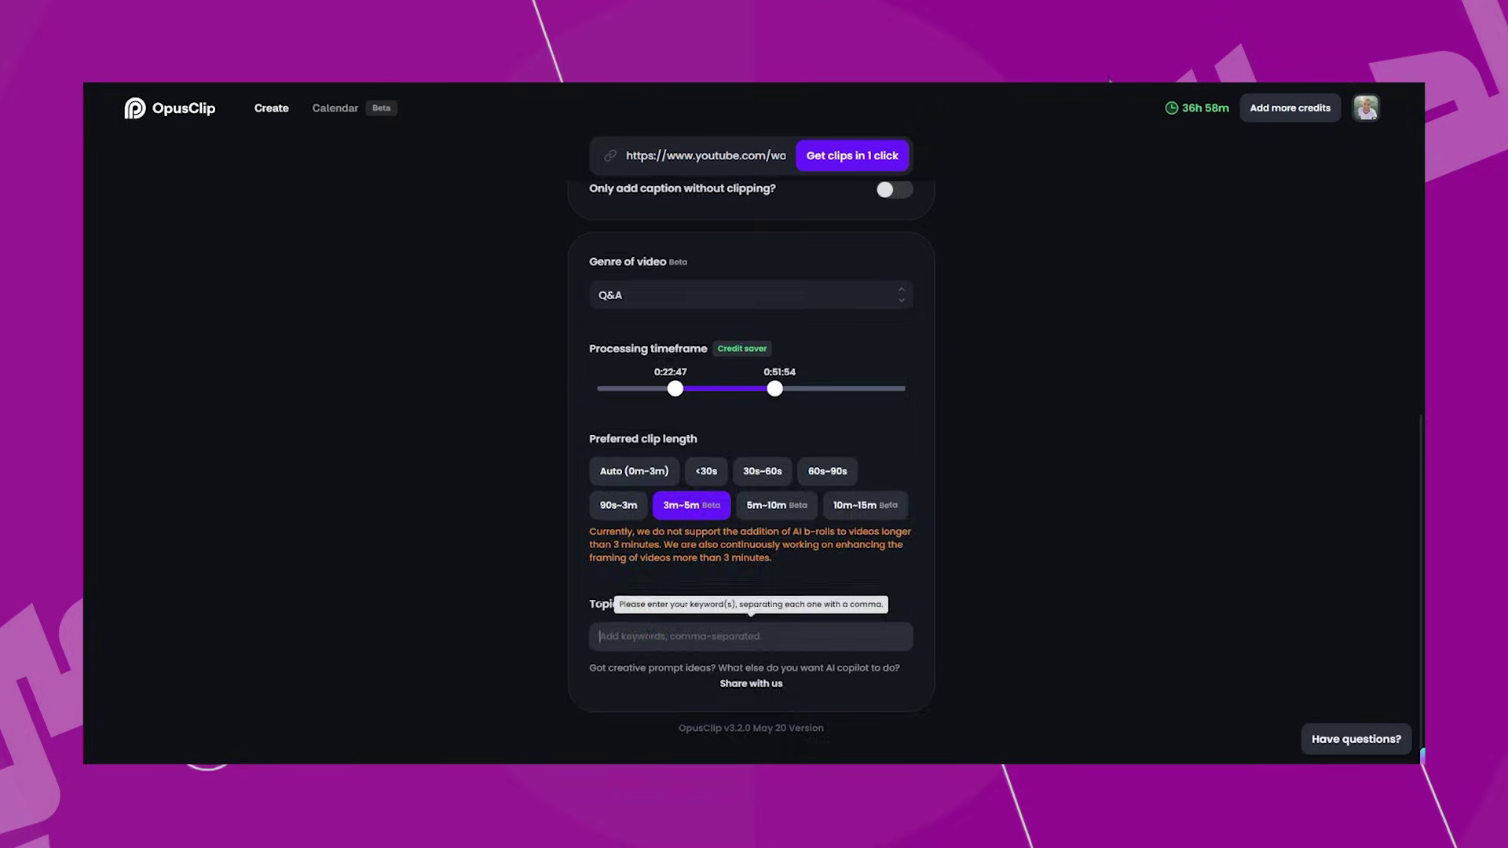
pyautogui.scroll(7, 737, 344)
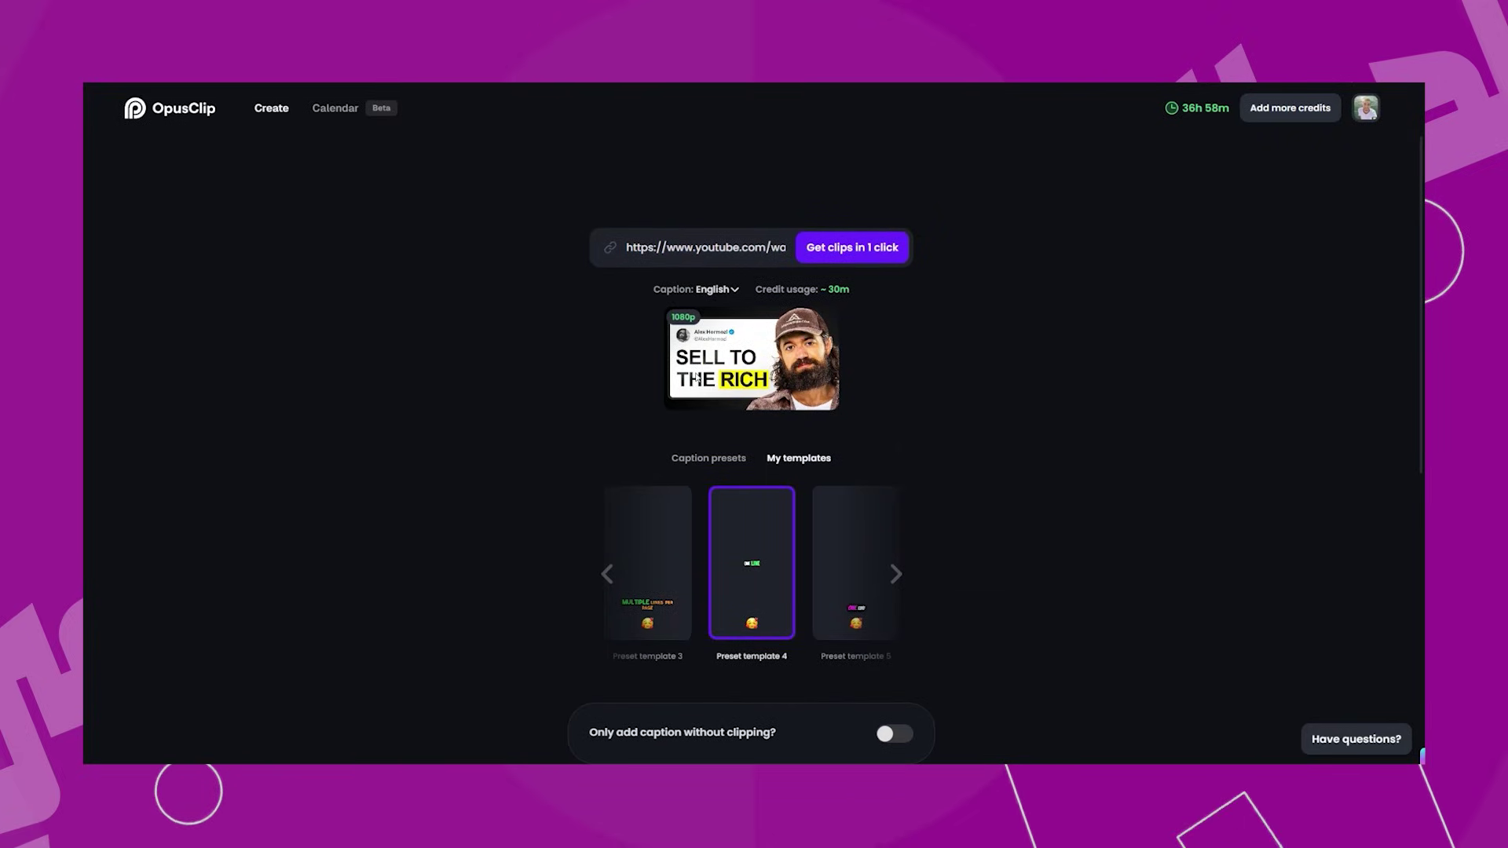
pyautogui.scroll(-7, 769, 458)
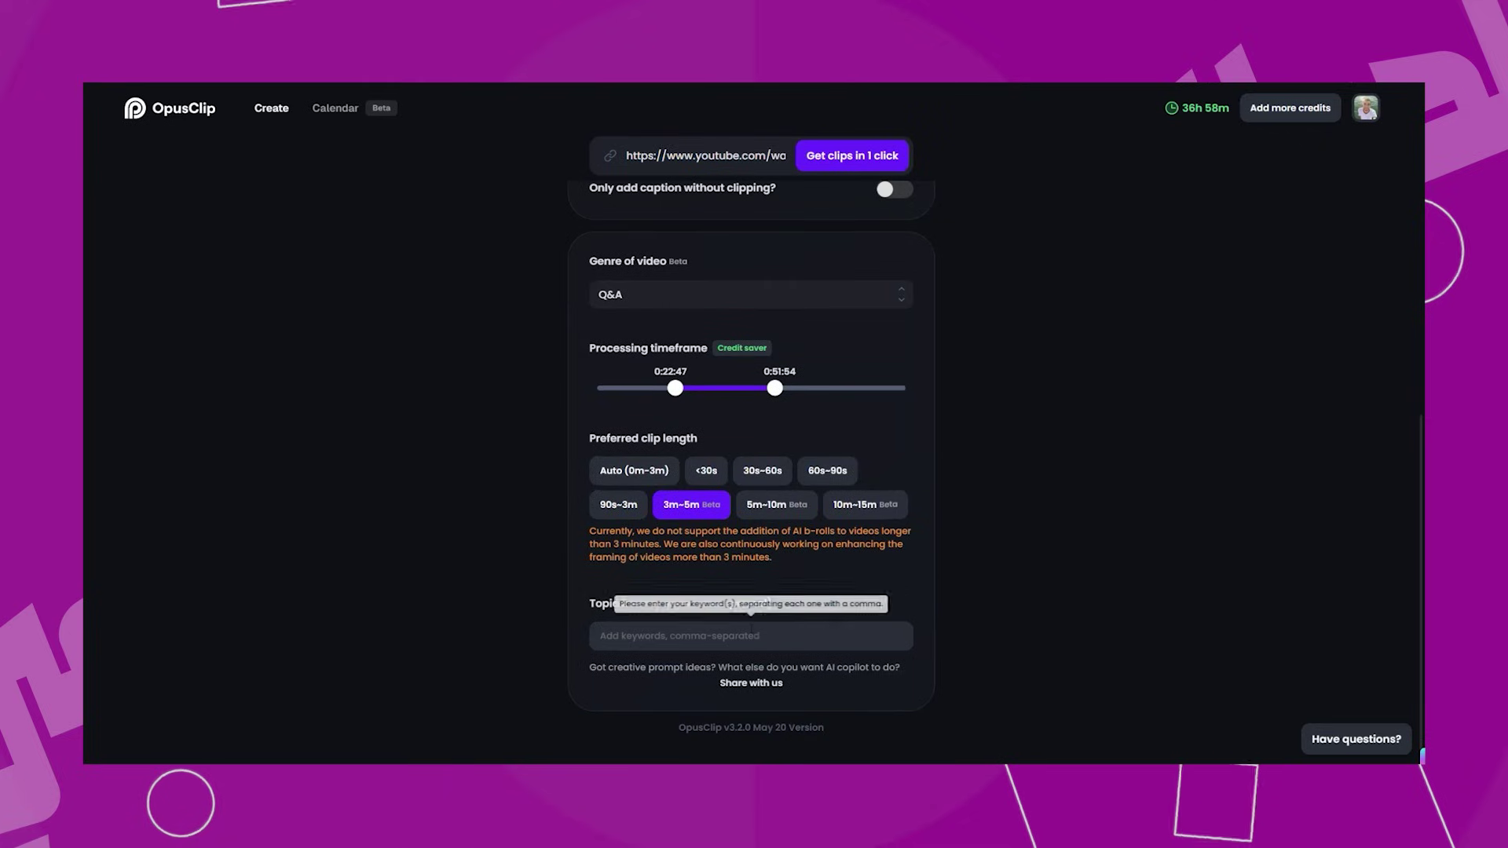
pyautogui.click(750, 635)
pyautogui.write('marketing,')
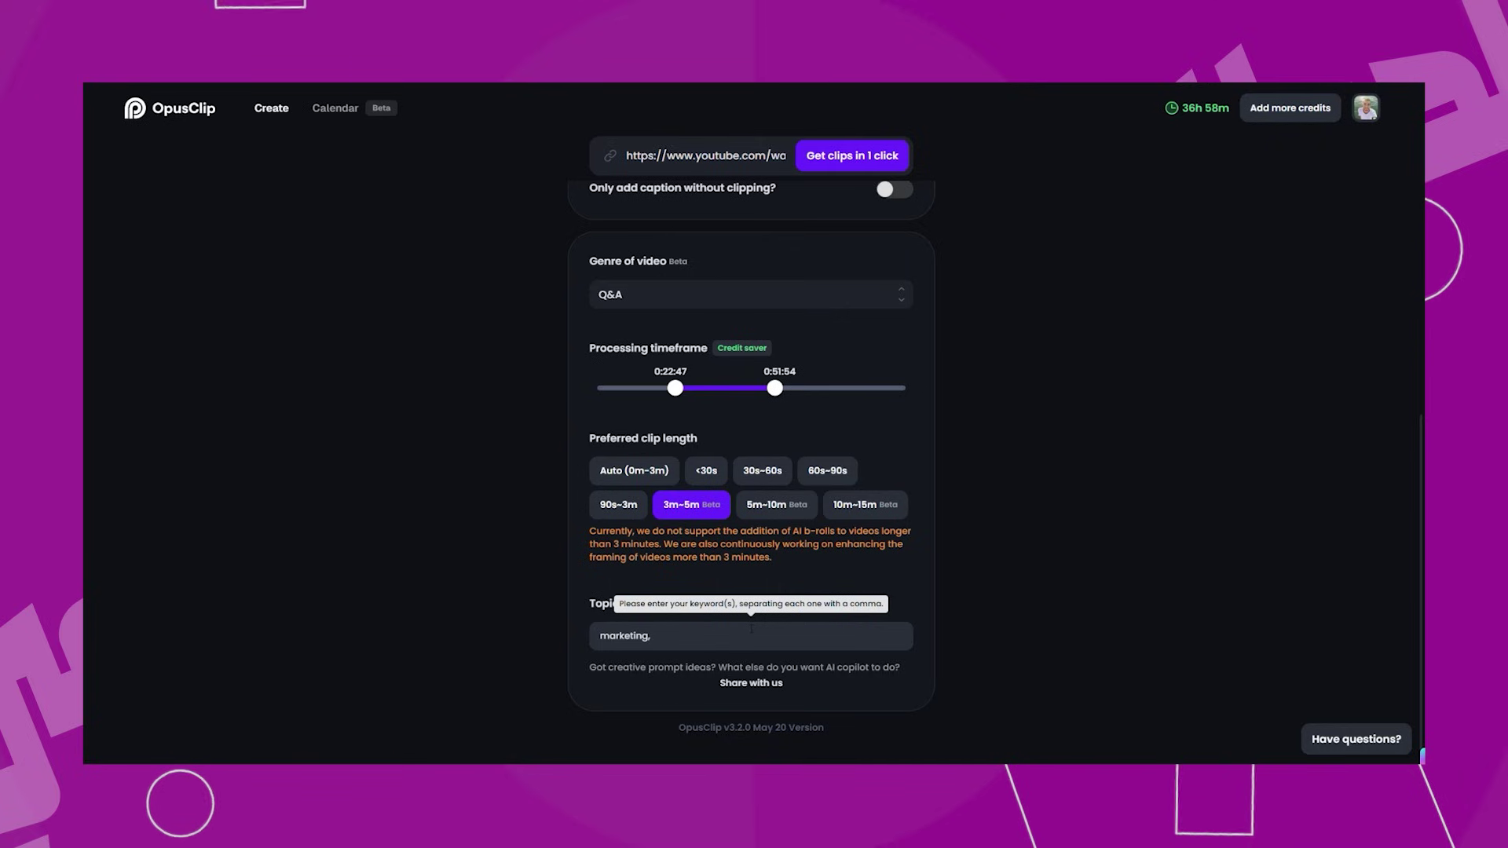
pyautogui.write('bus')
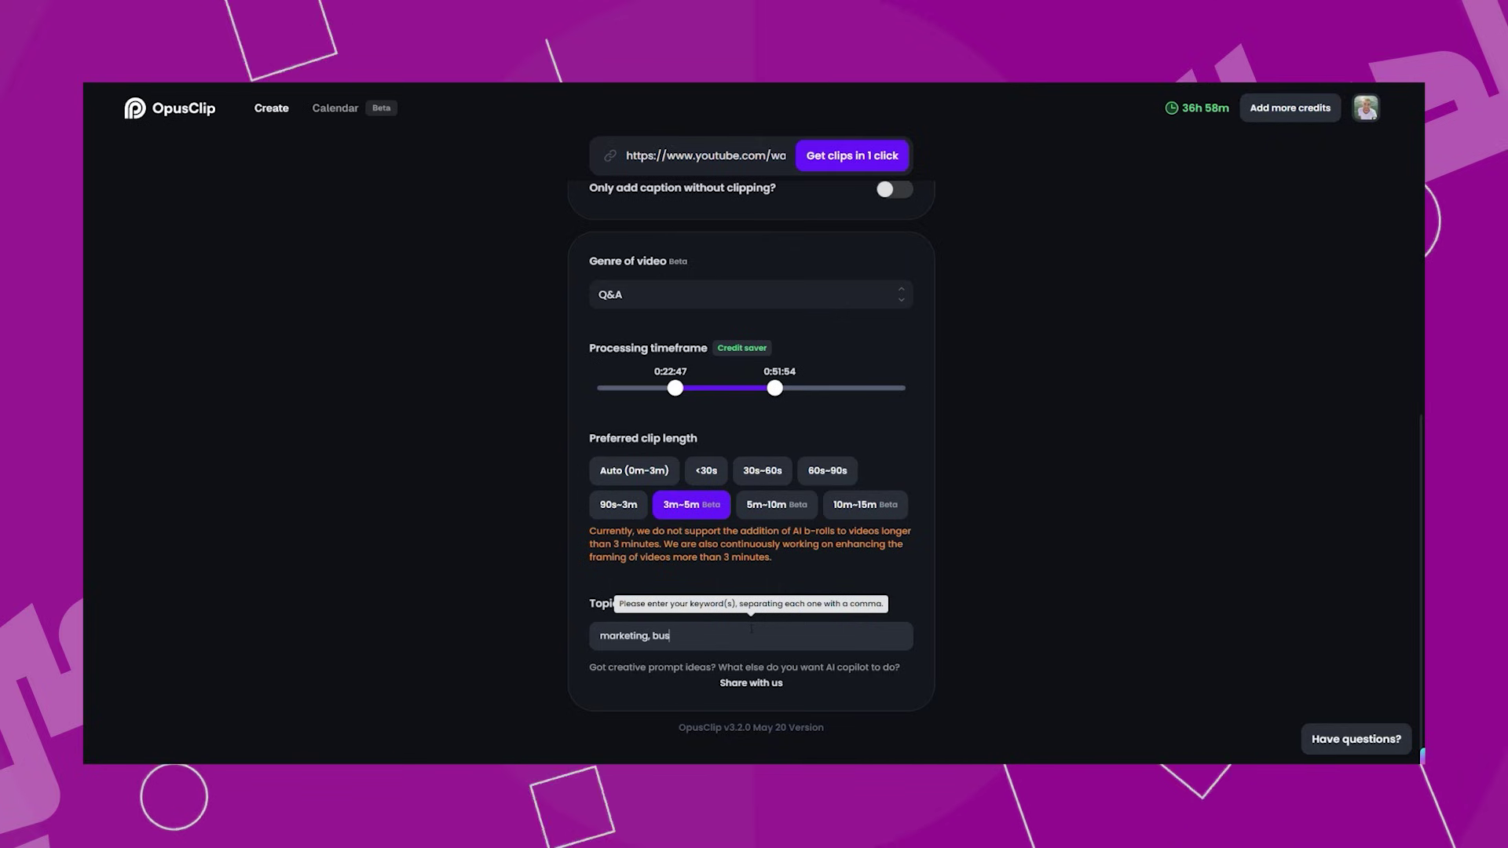
pyautogui.write('iness,')
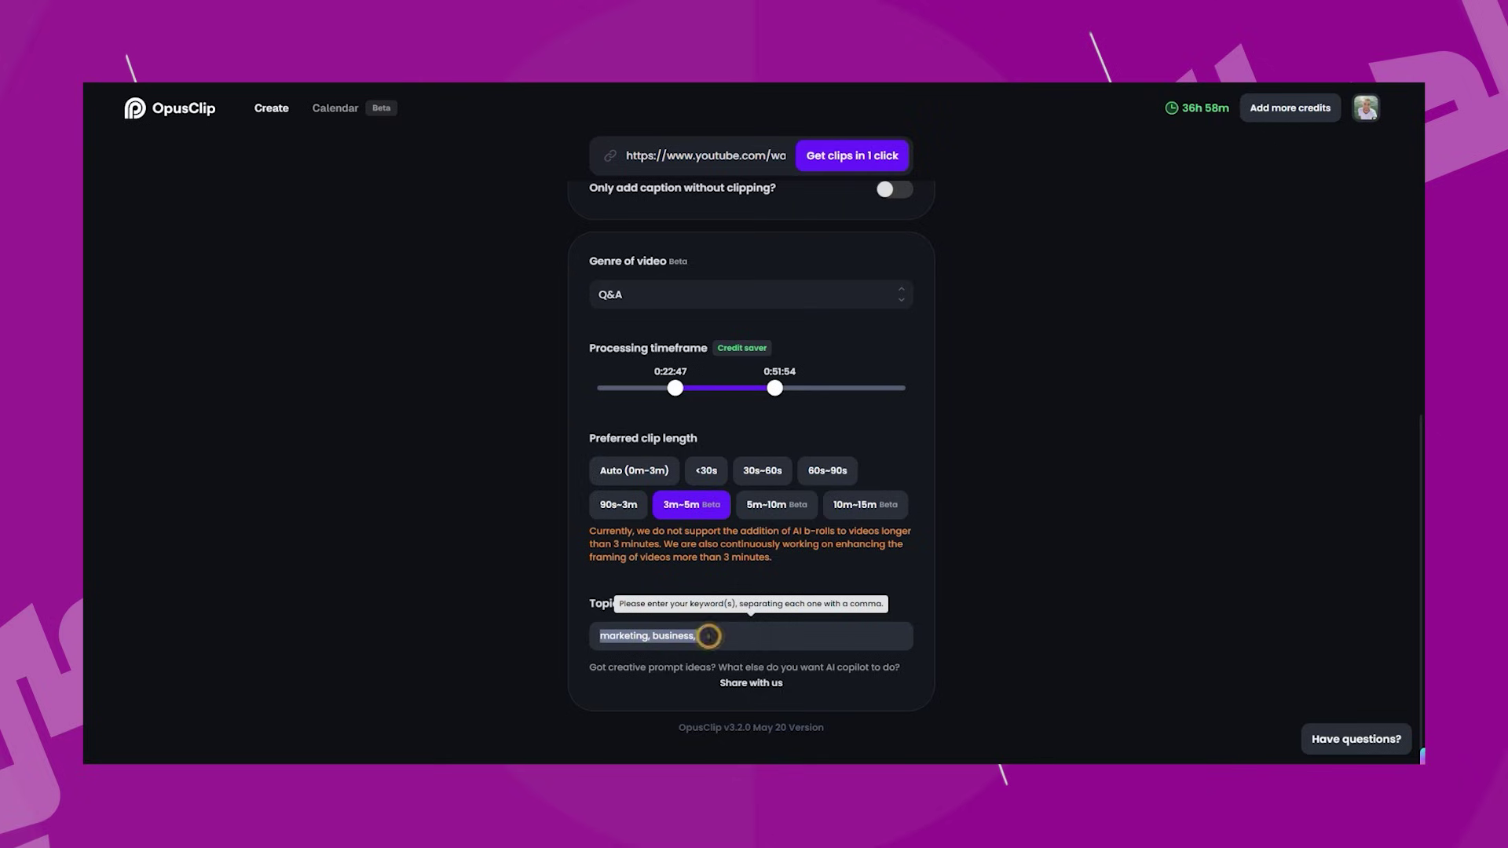
pyautogui.scroll(7, 668, 638)
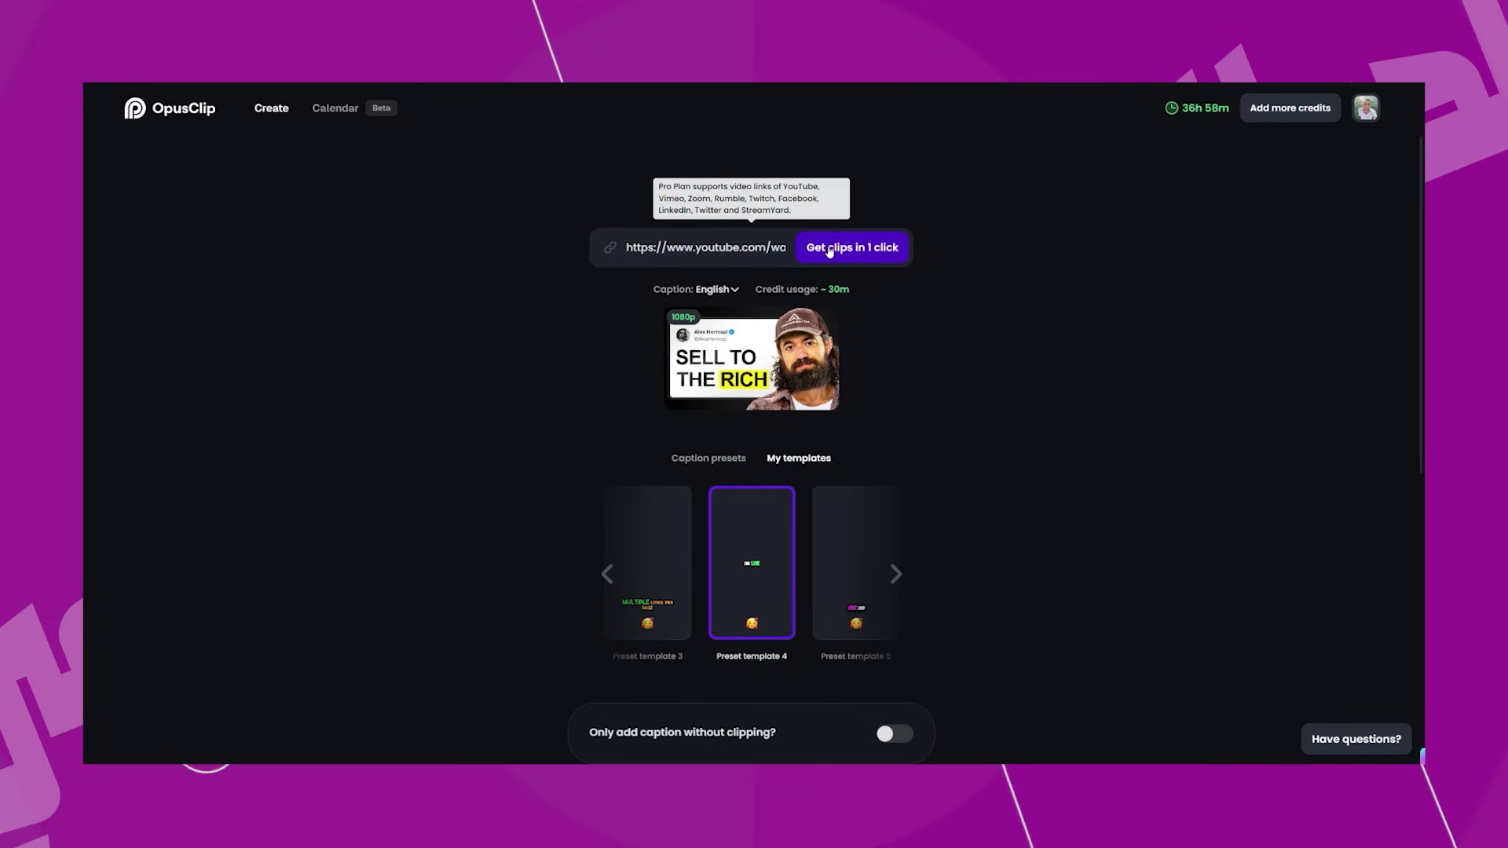
# - Start generating clips from the YouTube video with the chosen settings and check the estimated waiting time
pyautogui.click(846, 253)
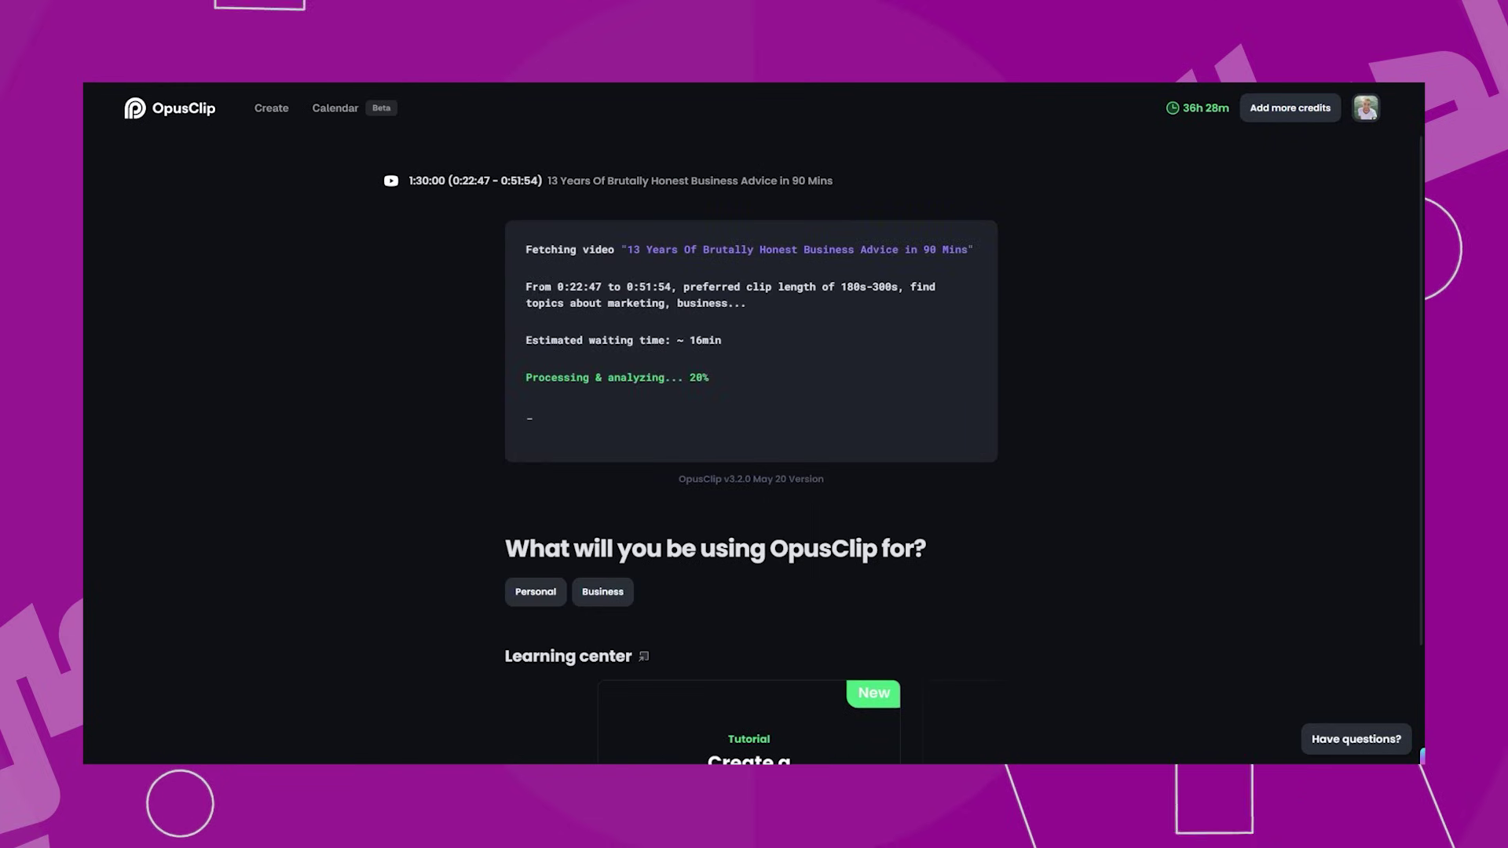
pyautogui.moveTo(570, 286); pyautogui.dragTo(677, 286)
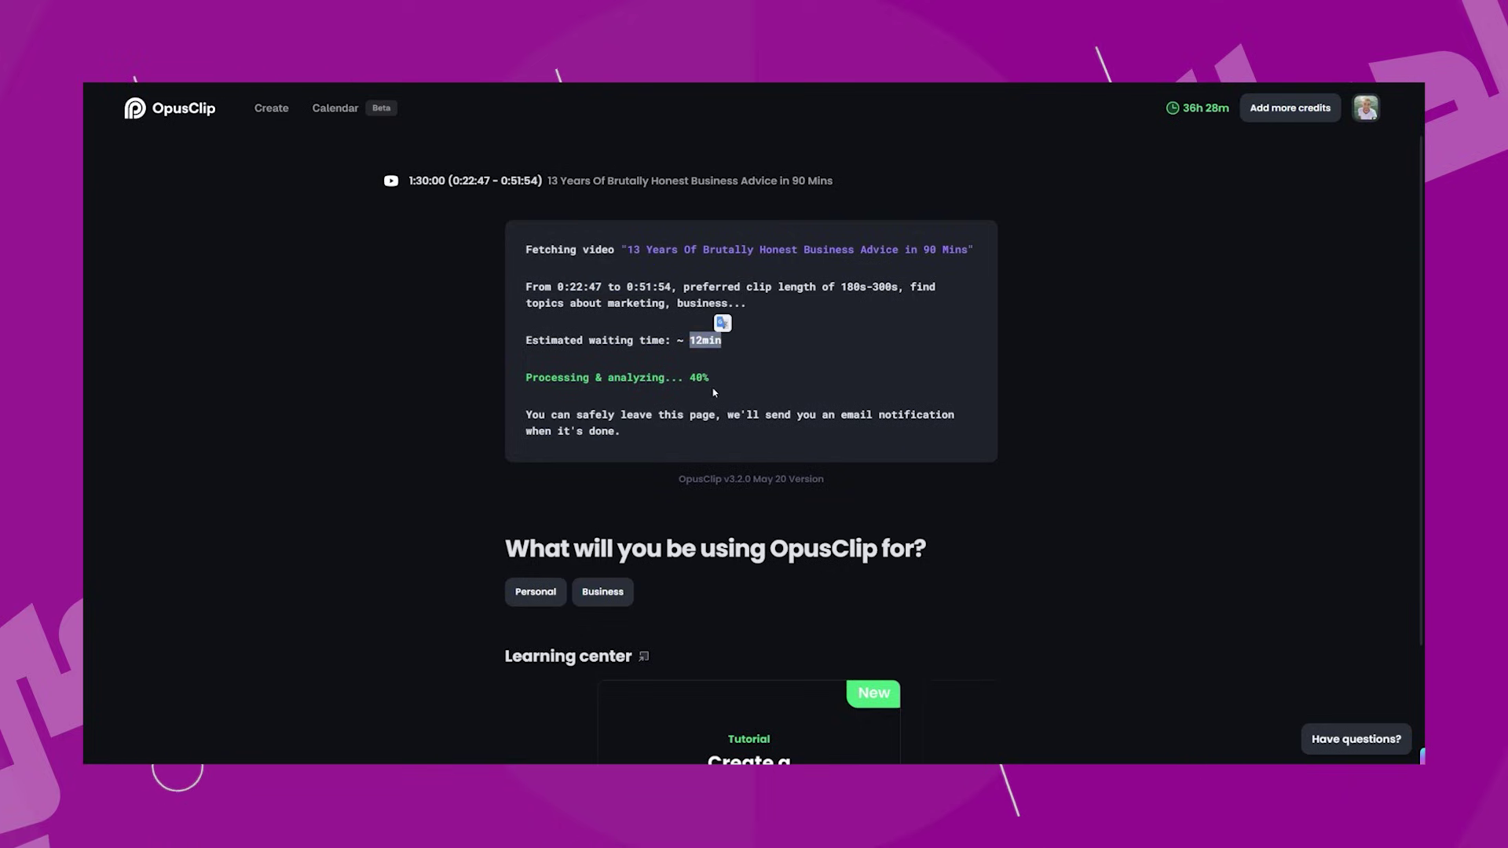
# - Open the project "13 Years Of Brutally Honest Business Advice in 90 Mins" from the list of all projects
pyautogui.scroll(-2, 715, 393)
pyautogui.scroll(2, 715, 393)
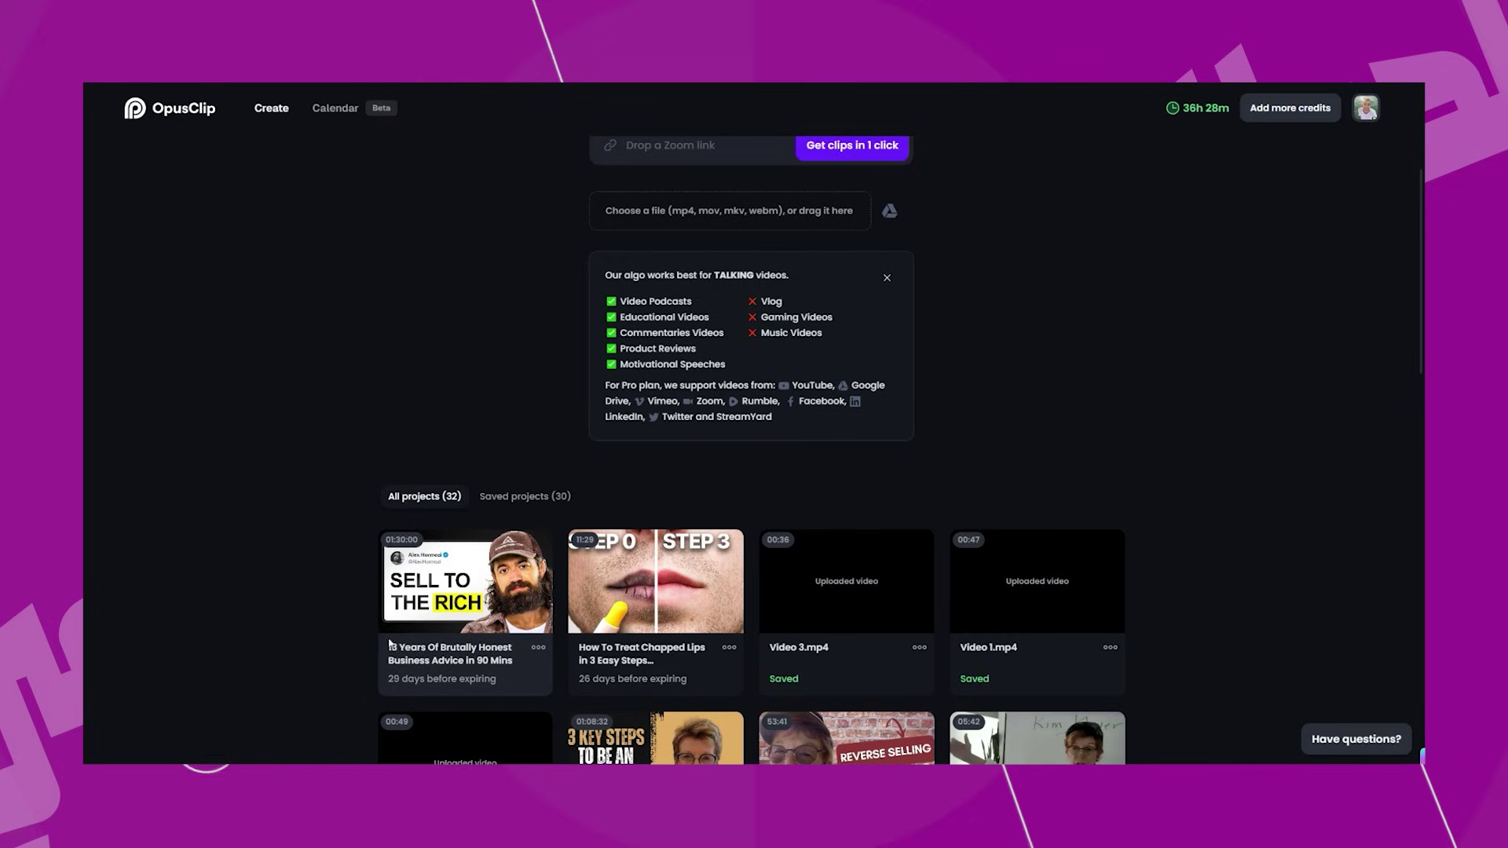
pyautogui.click(434, 585)
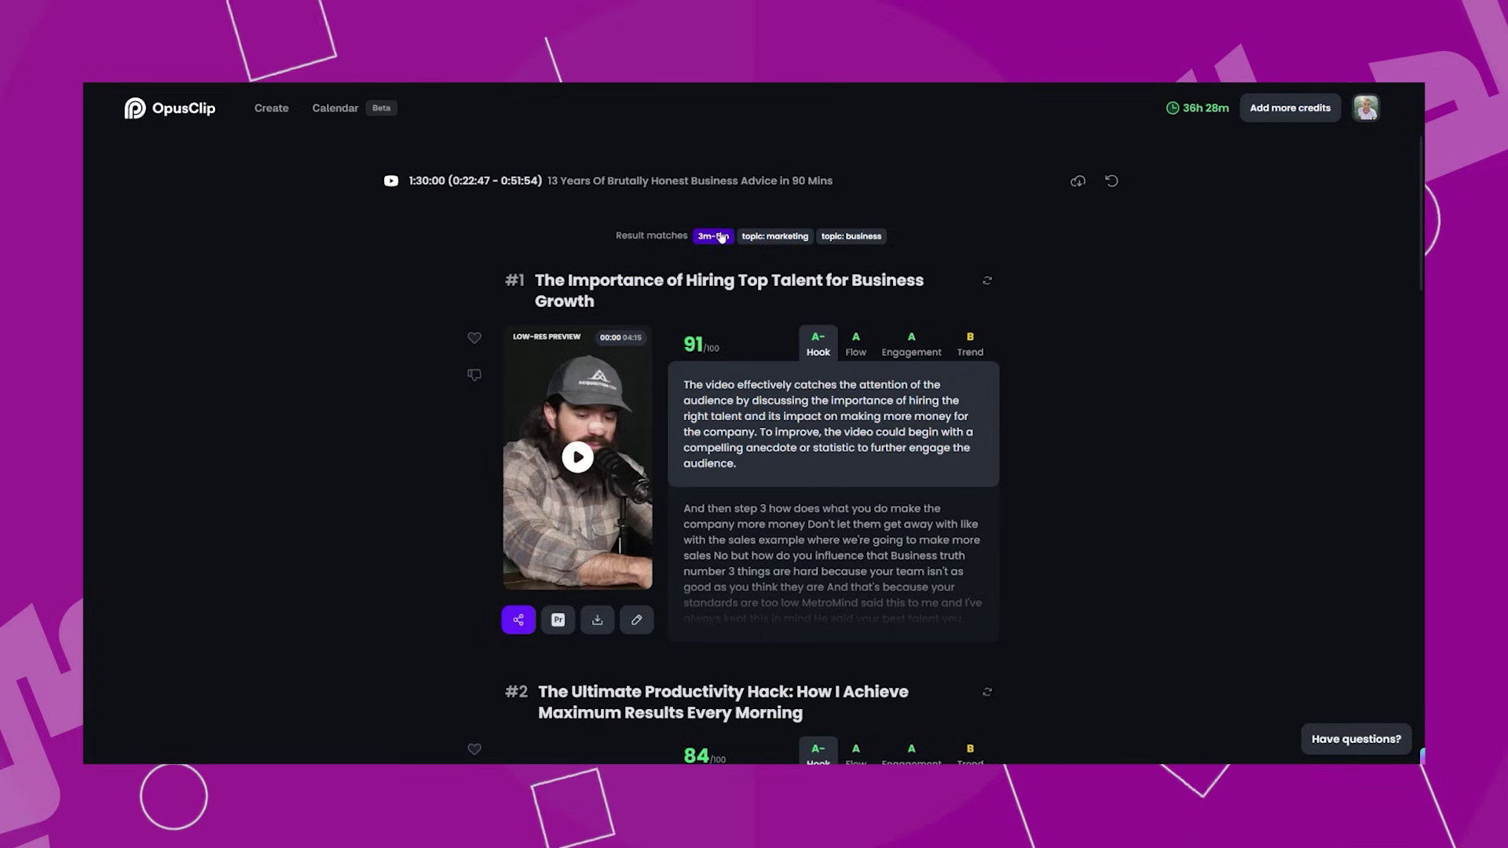
# - Add the marketing and business topics to the filters on the generated clips
pyautogui.click(779, 244)
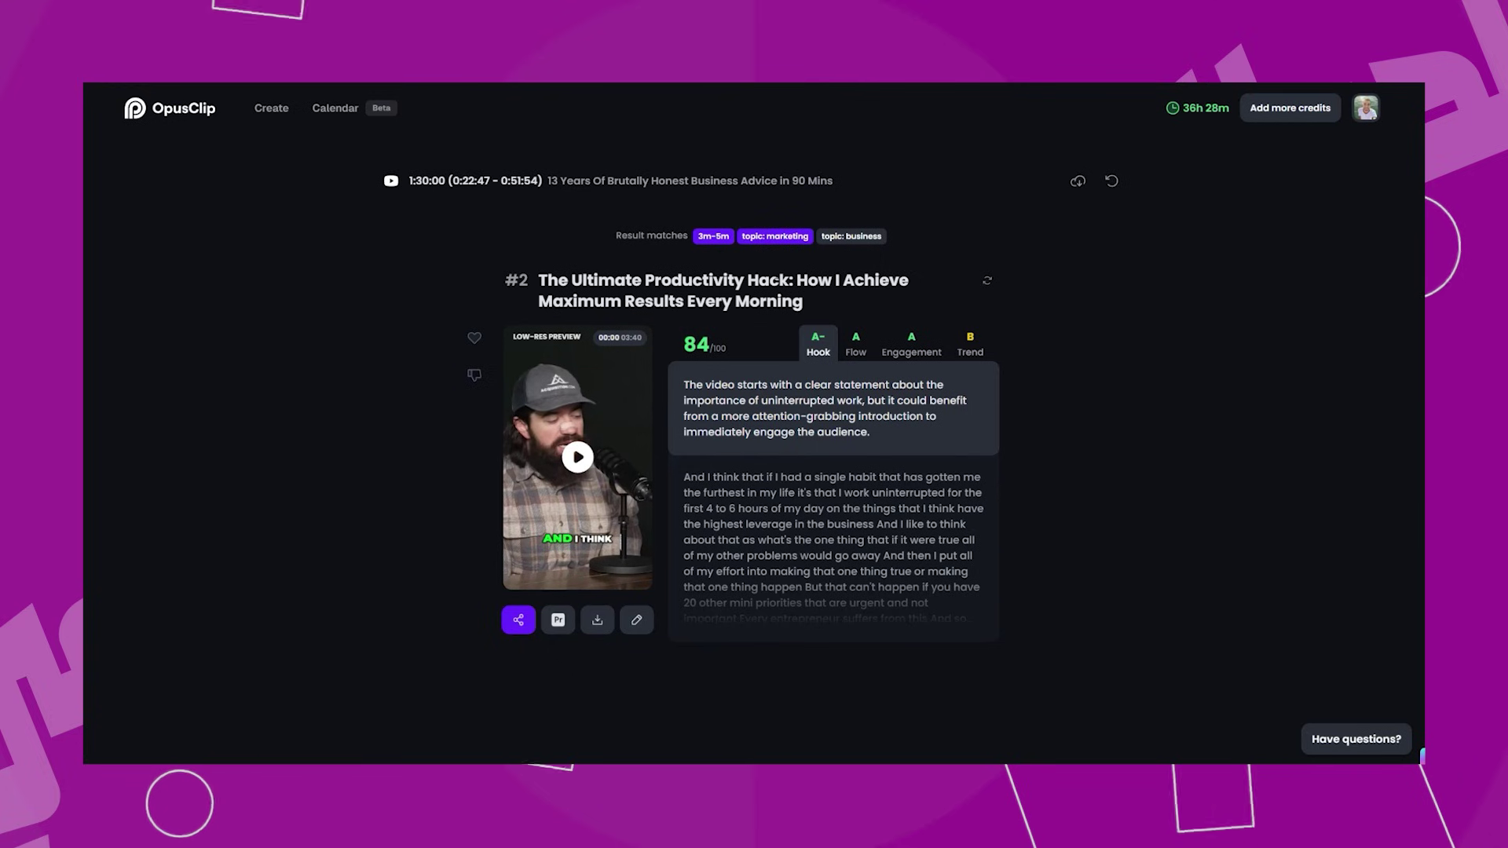
pyautogui.click(862, 238)
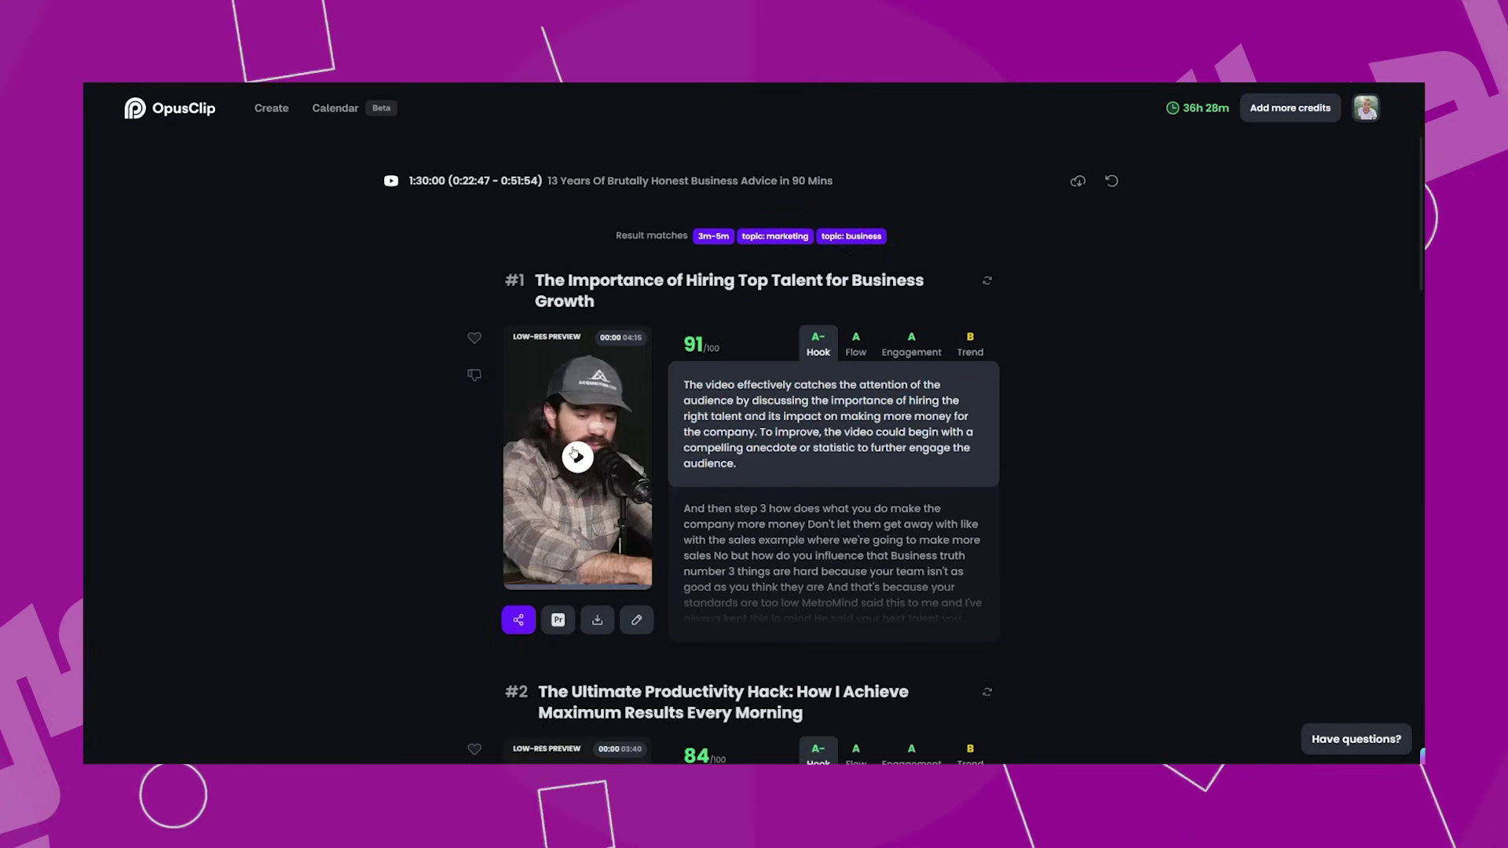
# - Look through the ranked list of generated clips, examining their titles, scores, lengths and previews
pyautogui.scroll(-8, 573, 450)
pyautogui.scroll(-5, 581, 424)
pyautogui.scroll(-12, 585, 471)
pyautogui.scroll(20, 586, 483)
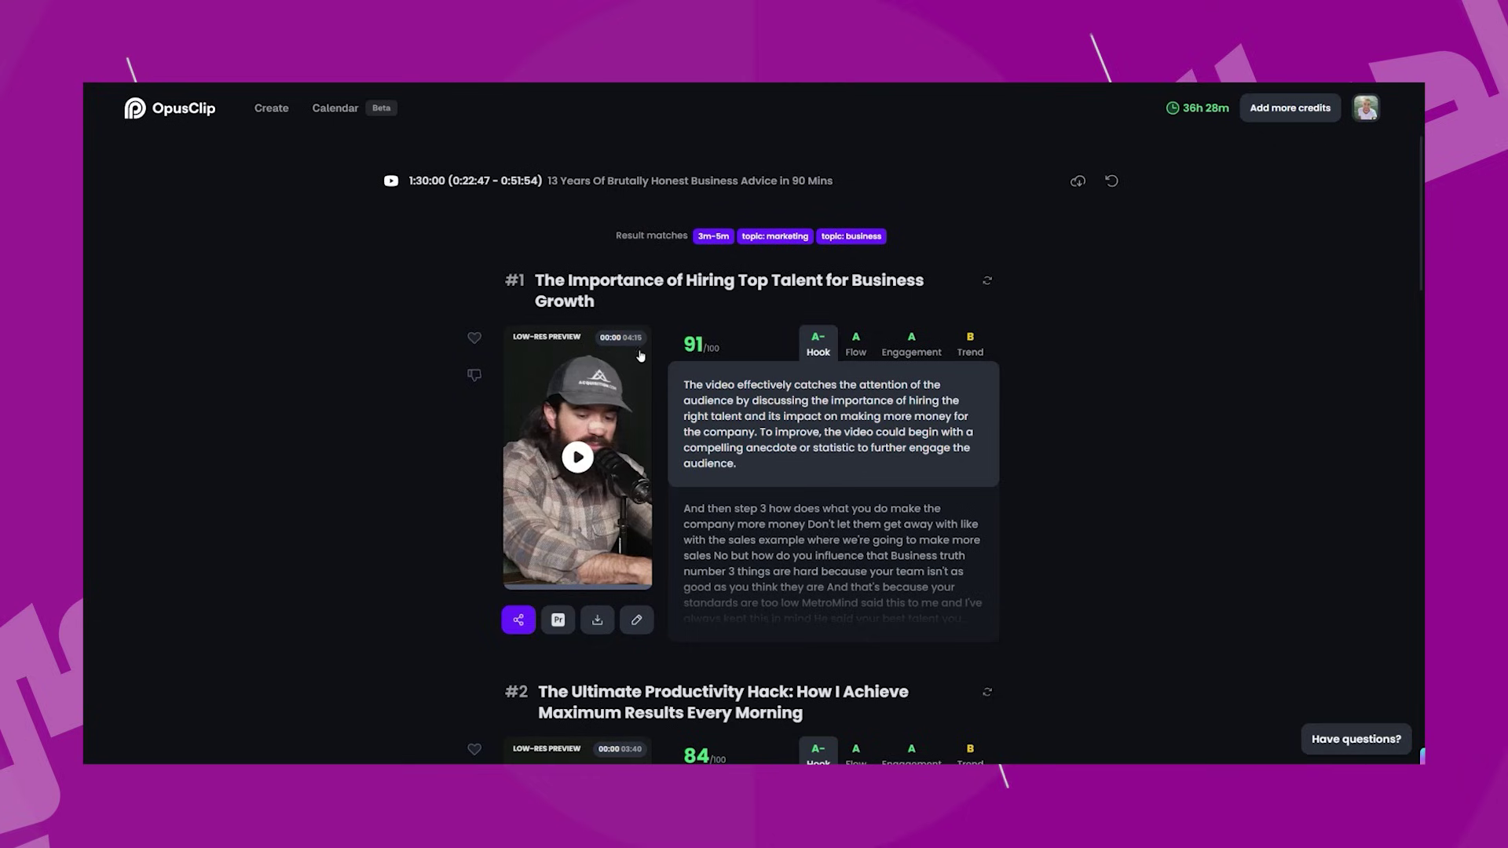
pyautogui.moveTo(683, 349)
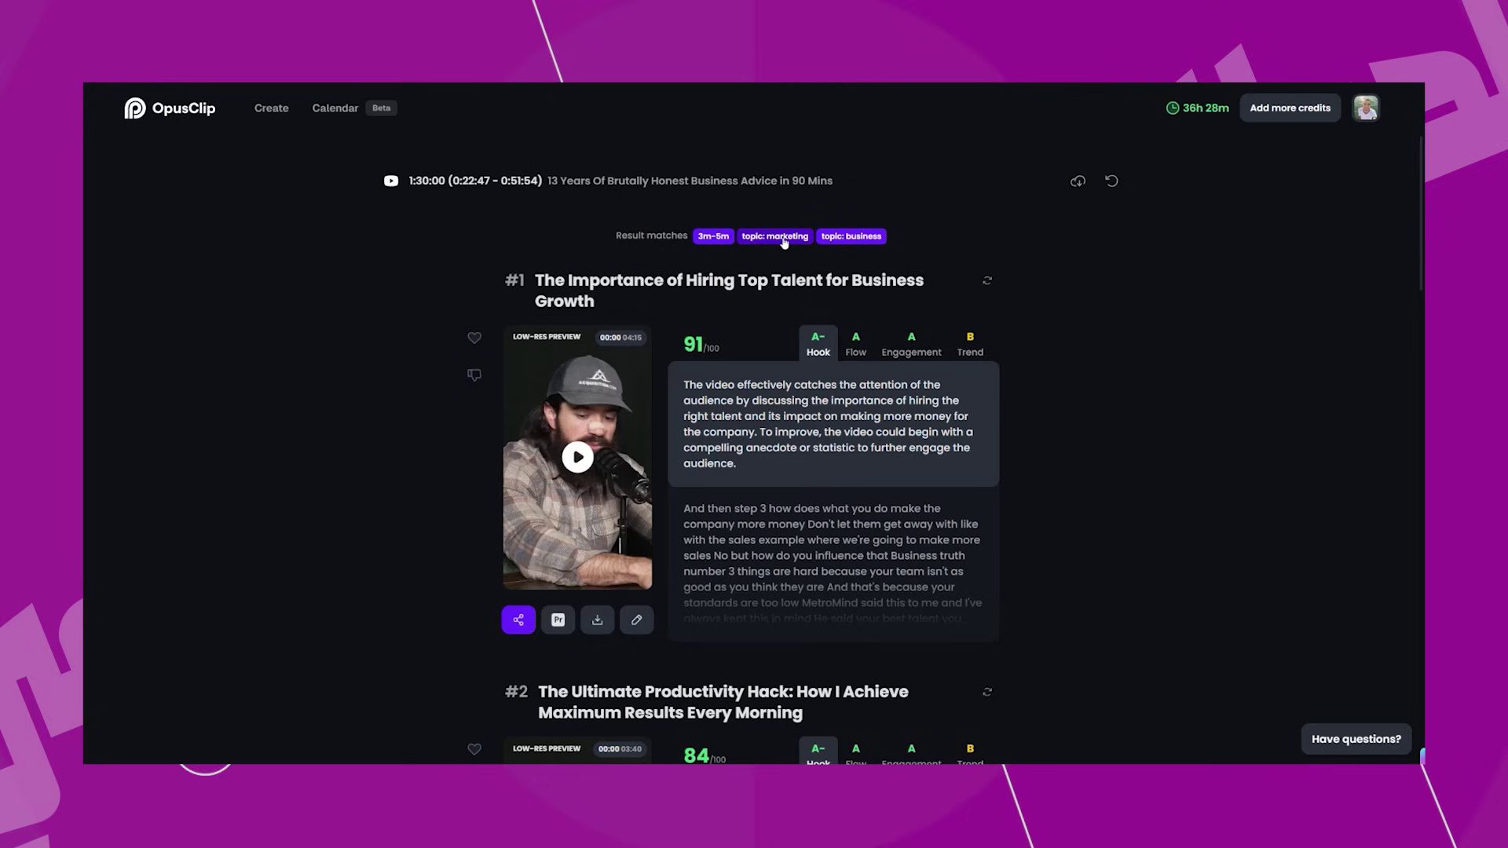
pyautogui.scroll(-15, 851, 340)
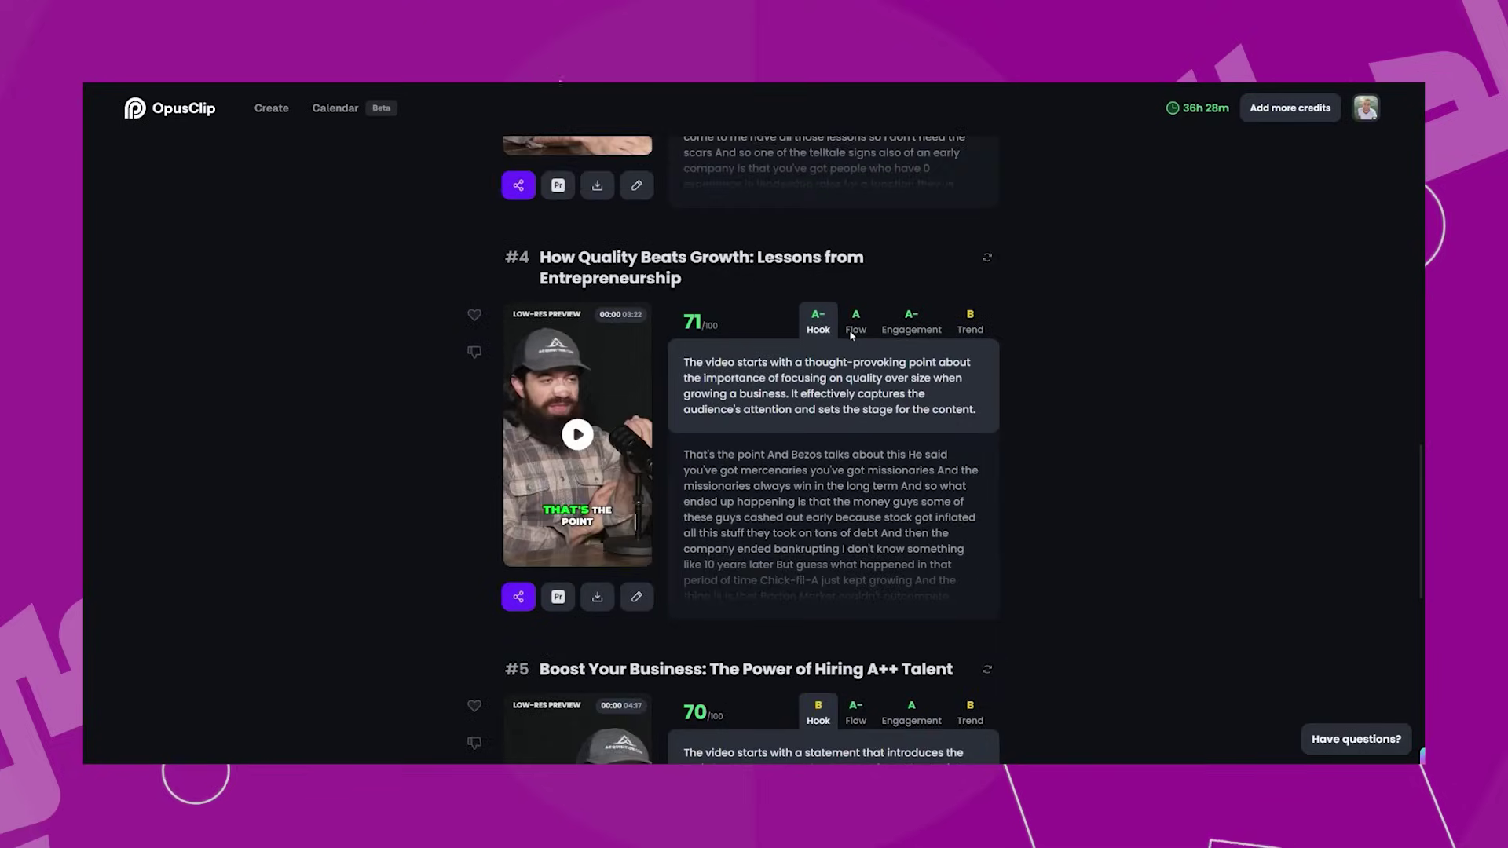
pyautogui.scroll(-3, 850, 340)
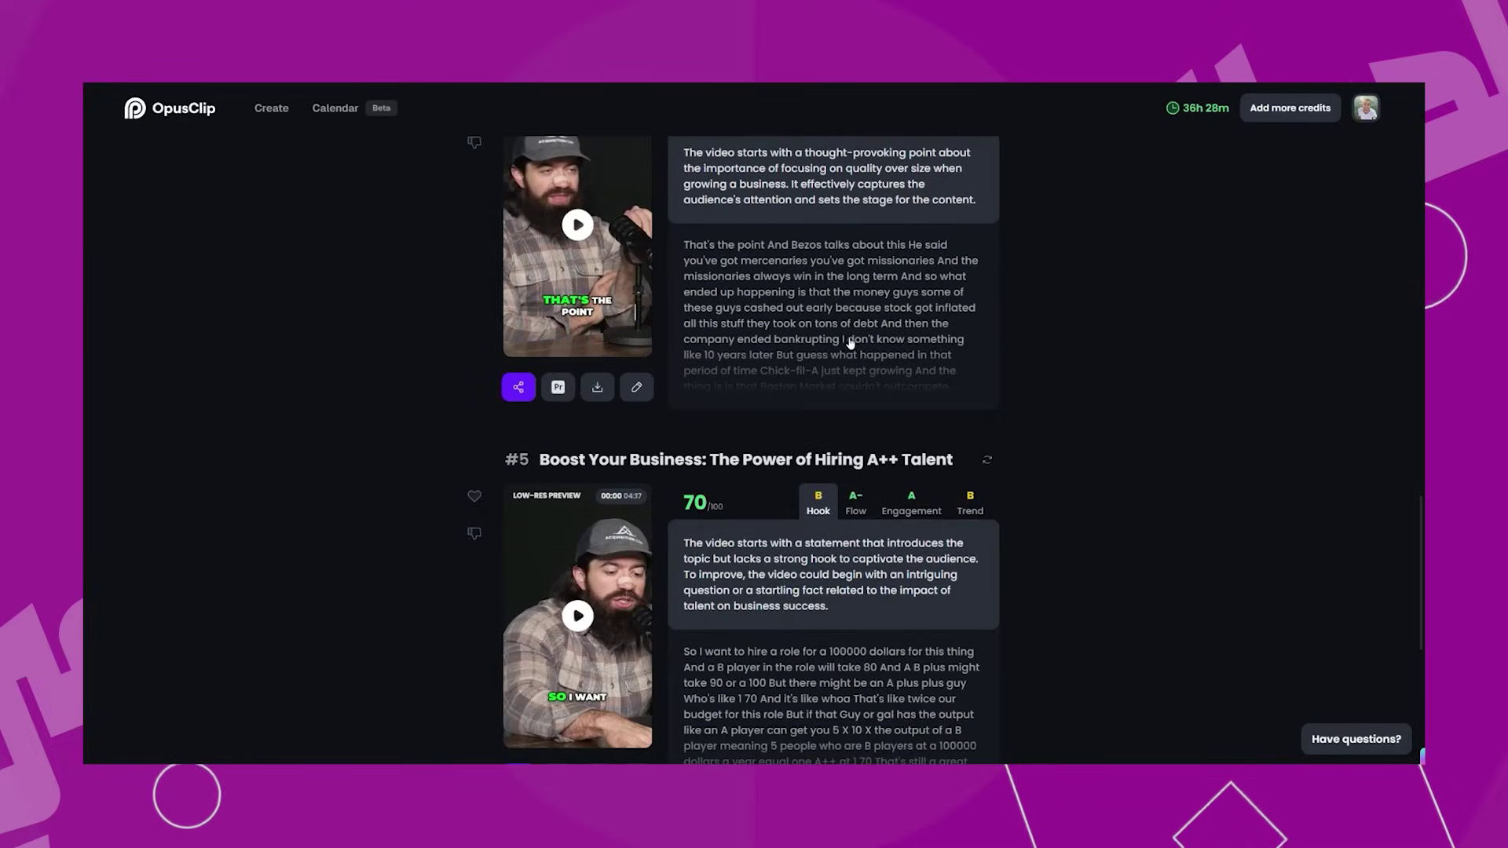
pyautogui.scroll(10, 850, 341)
pyautogui.scroll(10, 851, 343)
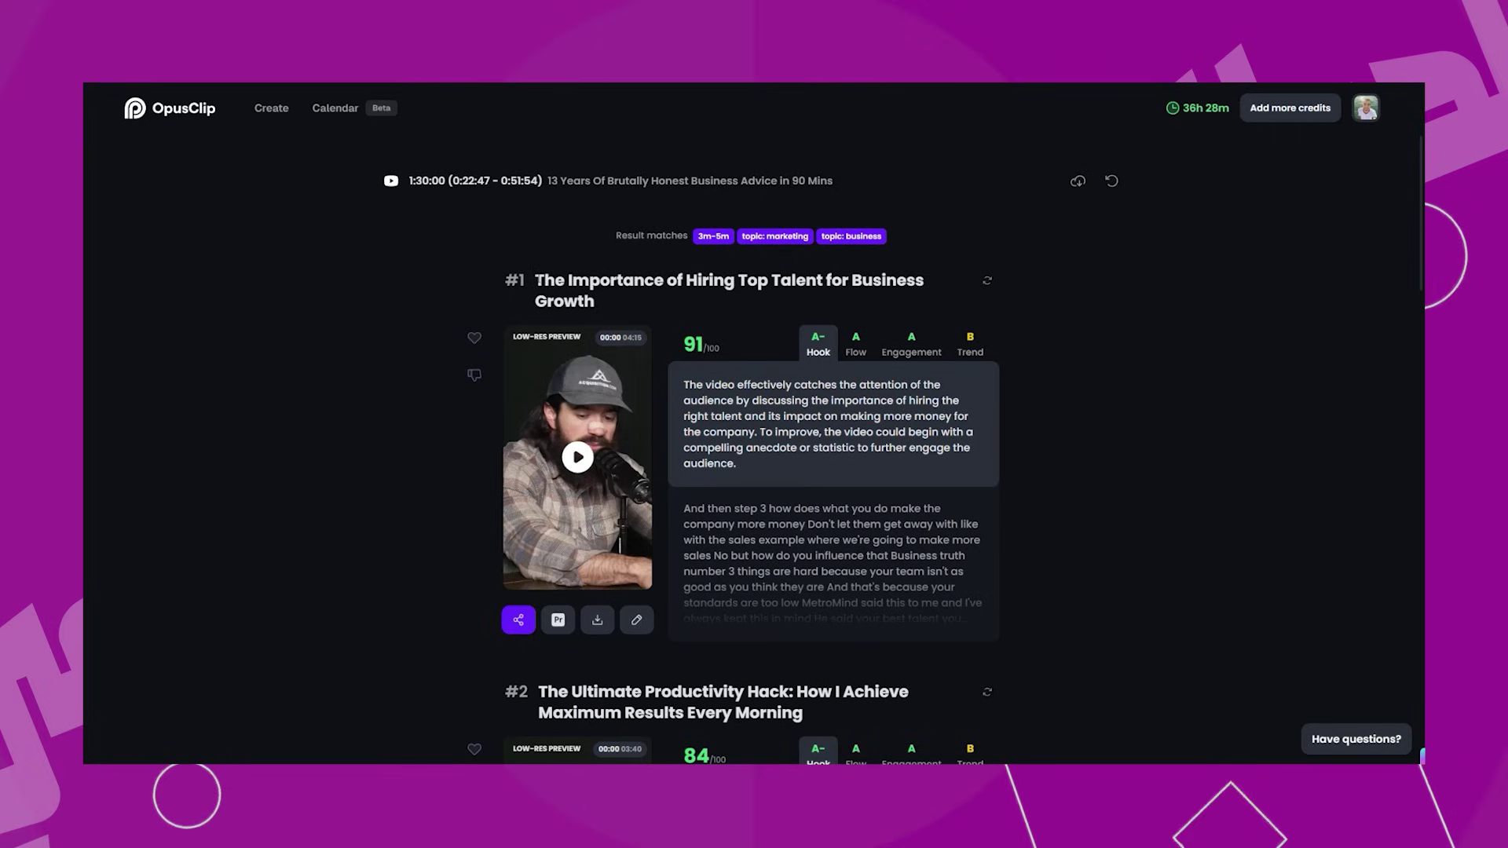
# - Regenerate the title of the top-ranked clip in the Catchy style
pyautogui.click(987, 283)
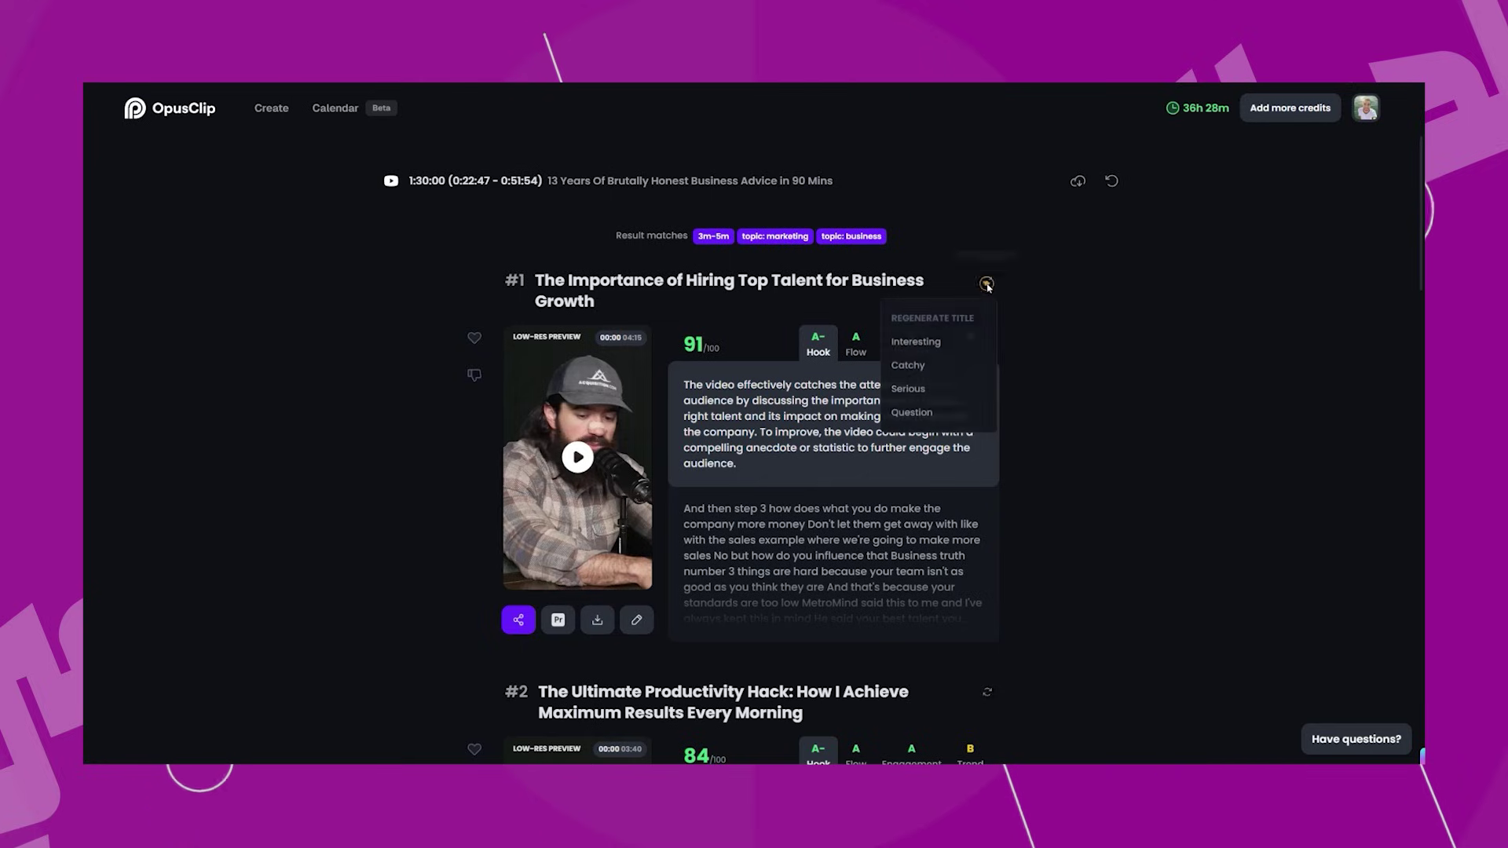
pyautogui.click(922, 367)
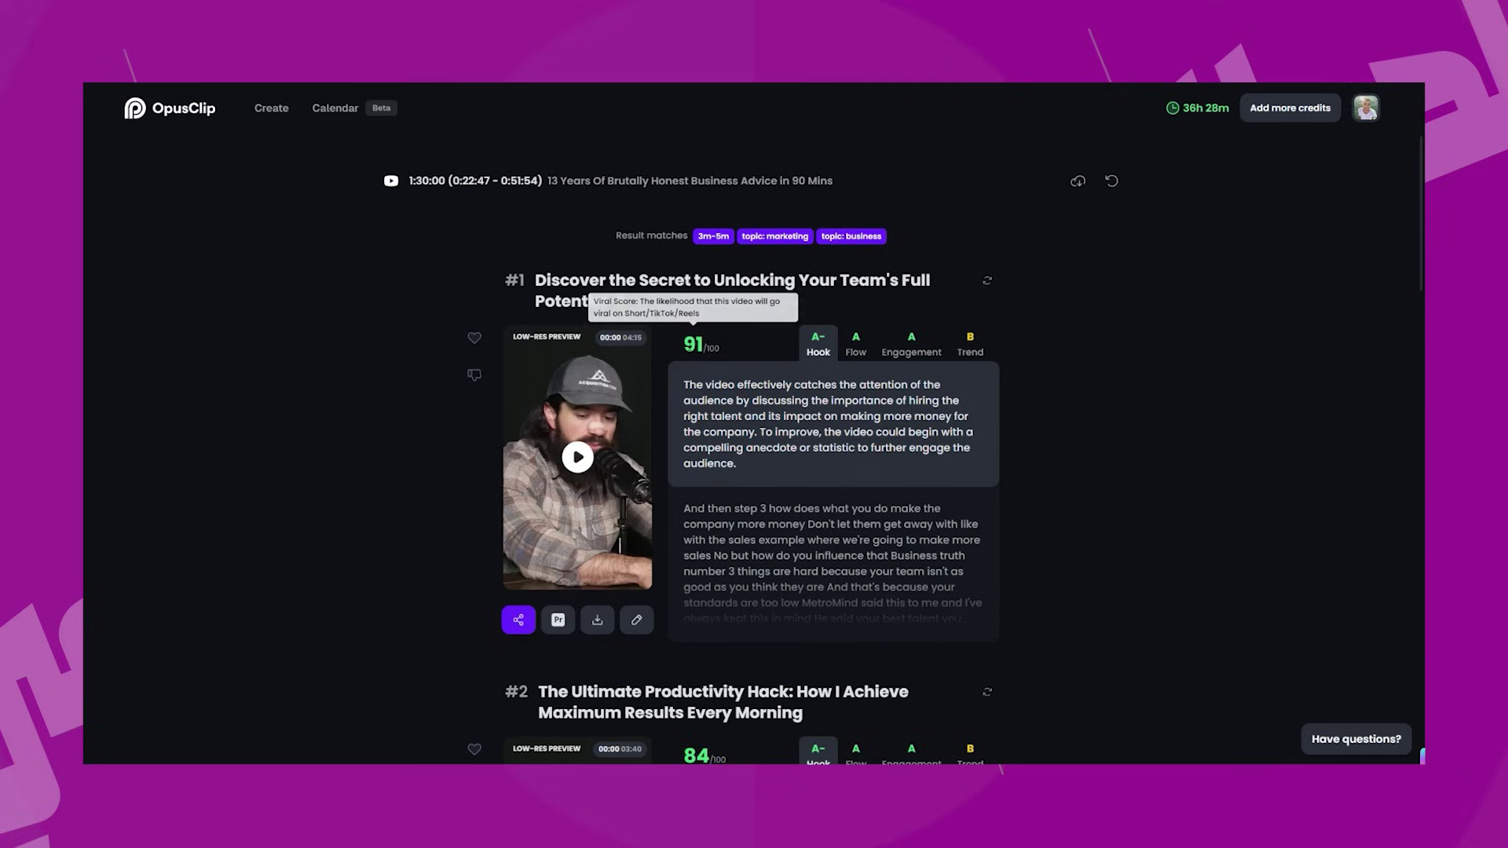
# - Examine the first clip's viral score and hook feedback, and expand its transcript to read it in full
pyautogui.moveTo(674, 345); pyautogui.dragTo(721, 348)
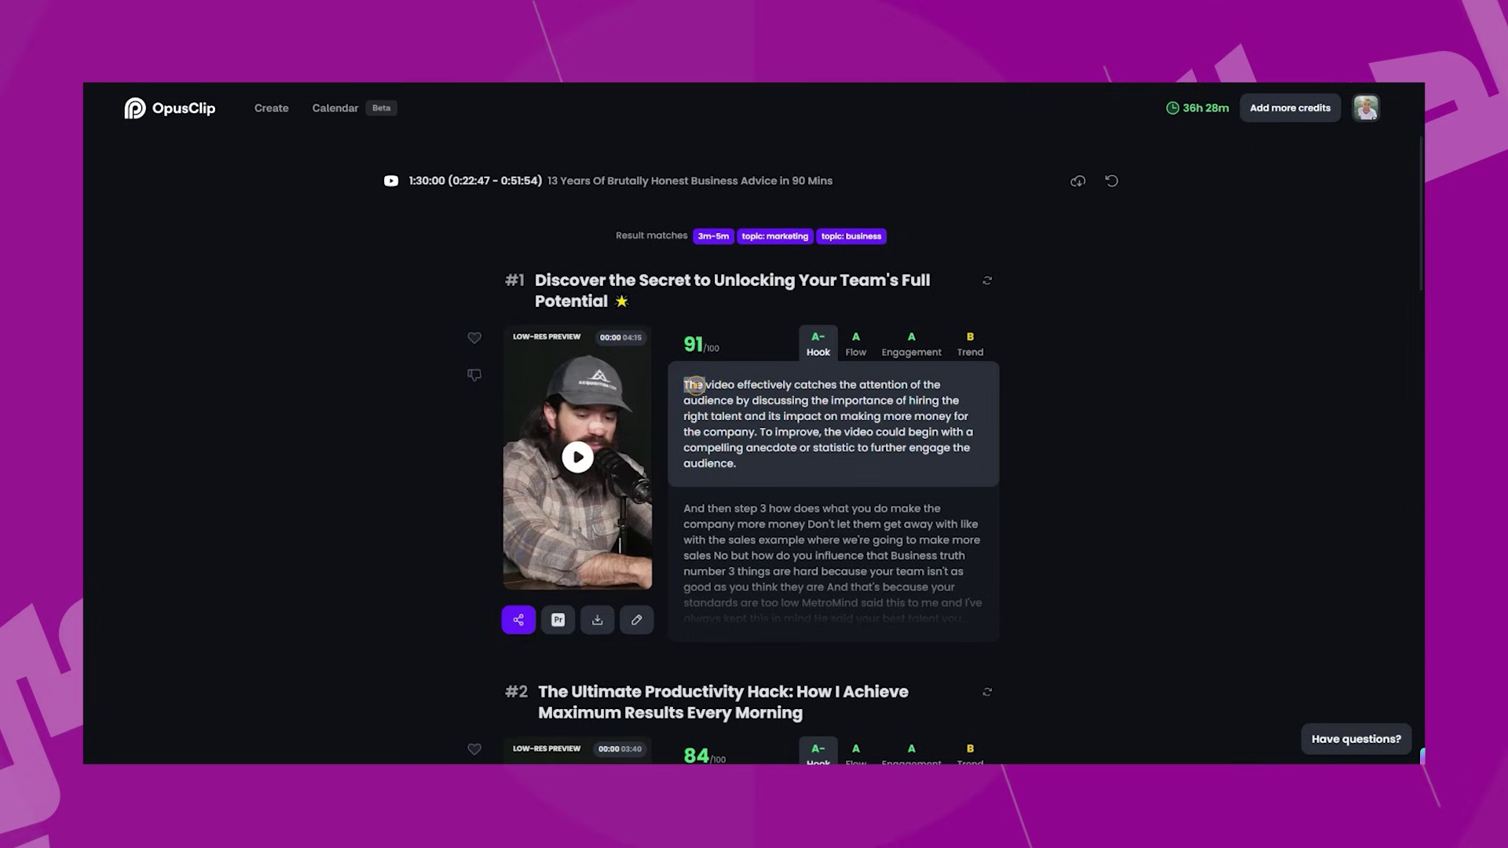
pyautogui.moveTo(694, 384); pyautogui.dragTo(808, 448)
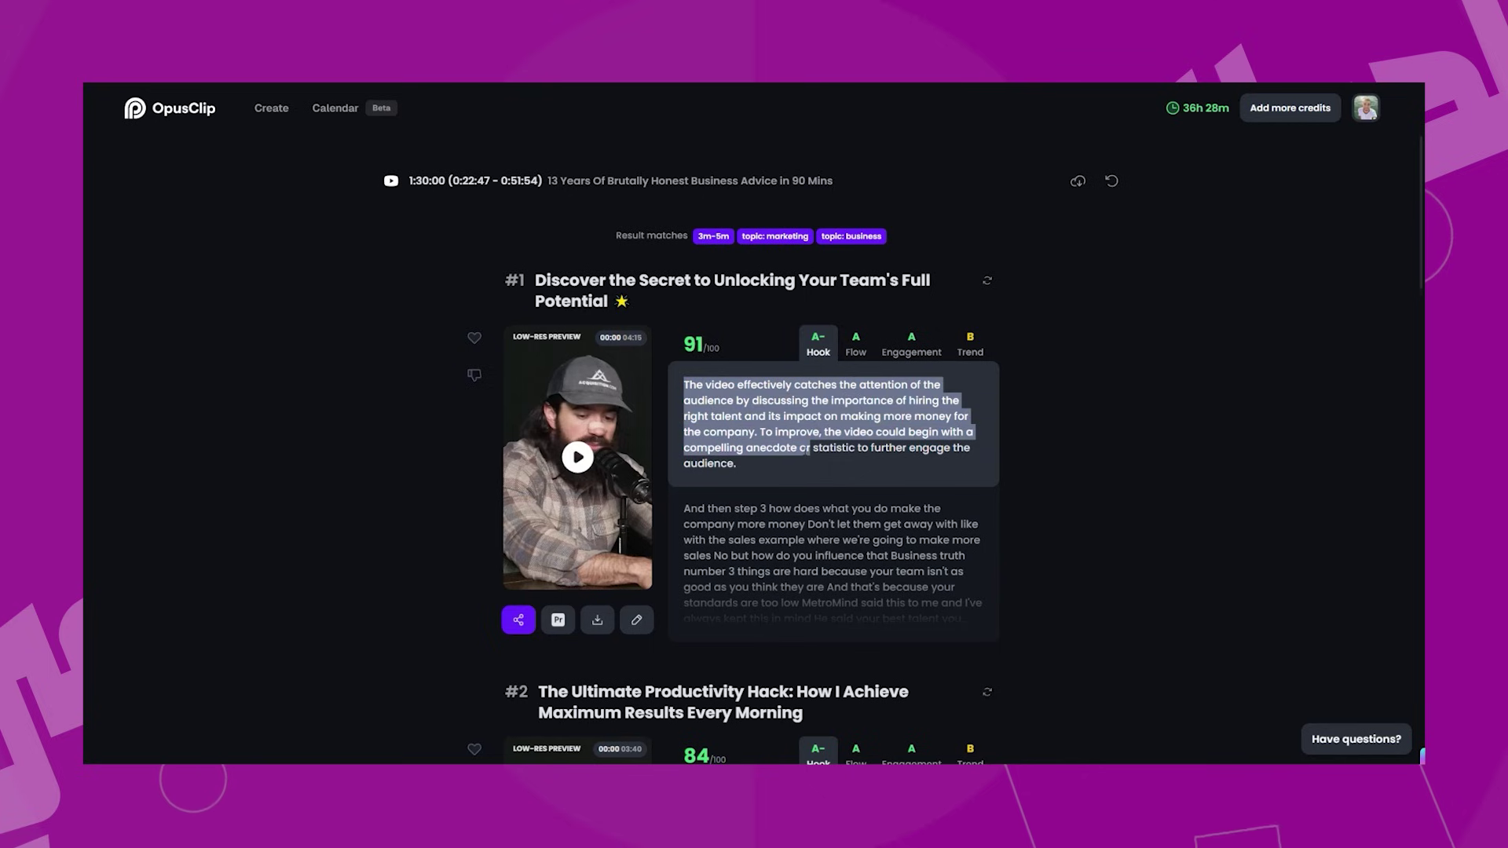
pyautogui.click(761, 585)
pyautogui.click(762, 585)
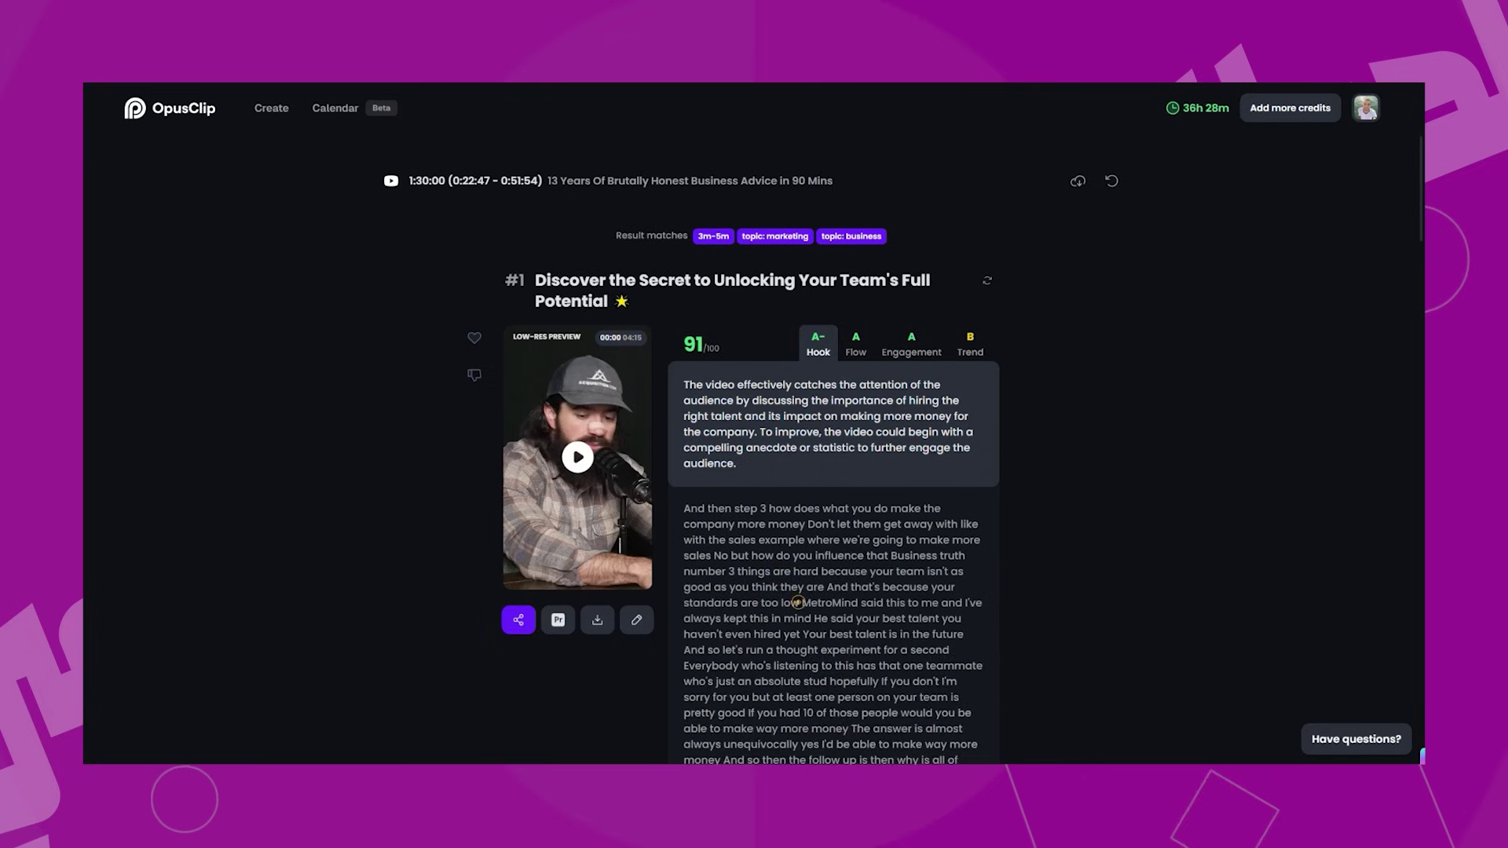
pyautogui.scroll(-3, 798, 597)
pyautogui.scroll(-10, 799, 597)
pyautogui.scroll(5, 798, 597)
pyautogui.scroll(10, 833, 448)
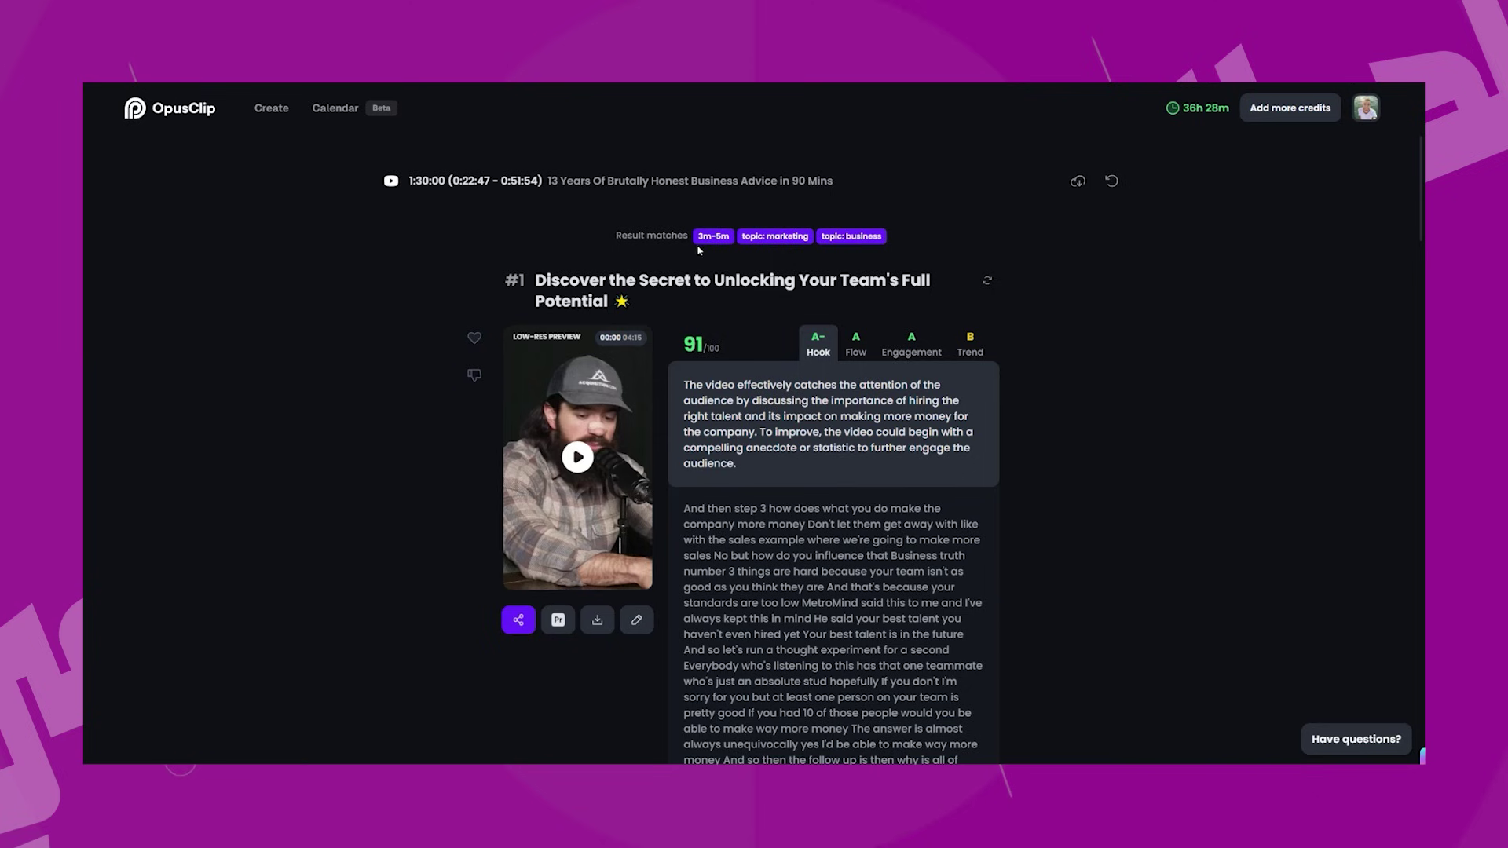
# - Play the first few seconds of the top-ranked clip's preview and pause it
pyautogui.scroll(-2, 647, 374)
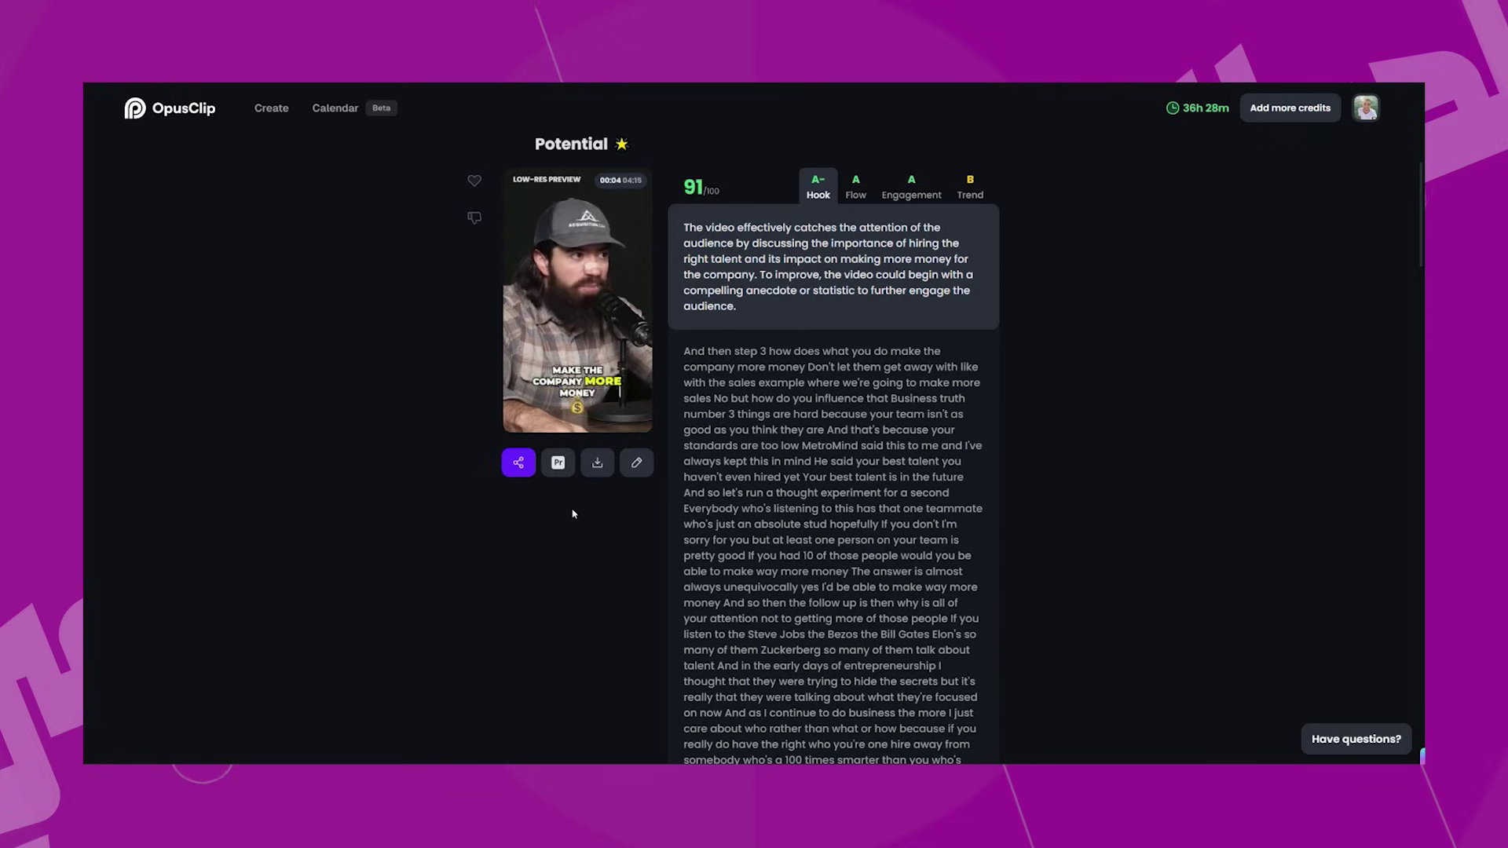
pyautogui.moveTo(567, 324)
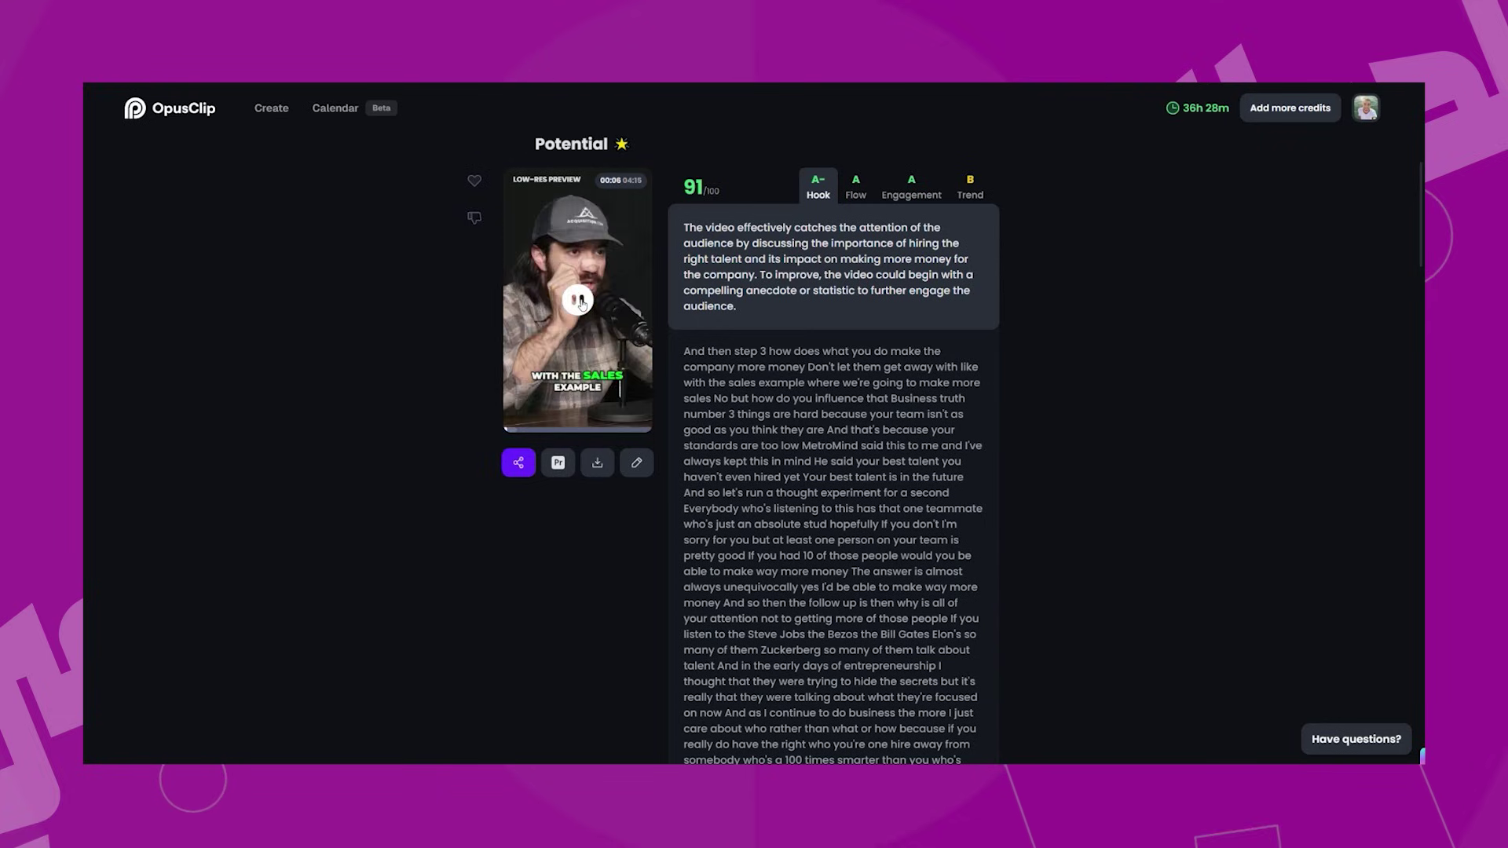
pyautogui.click(571, 318)
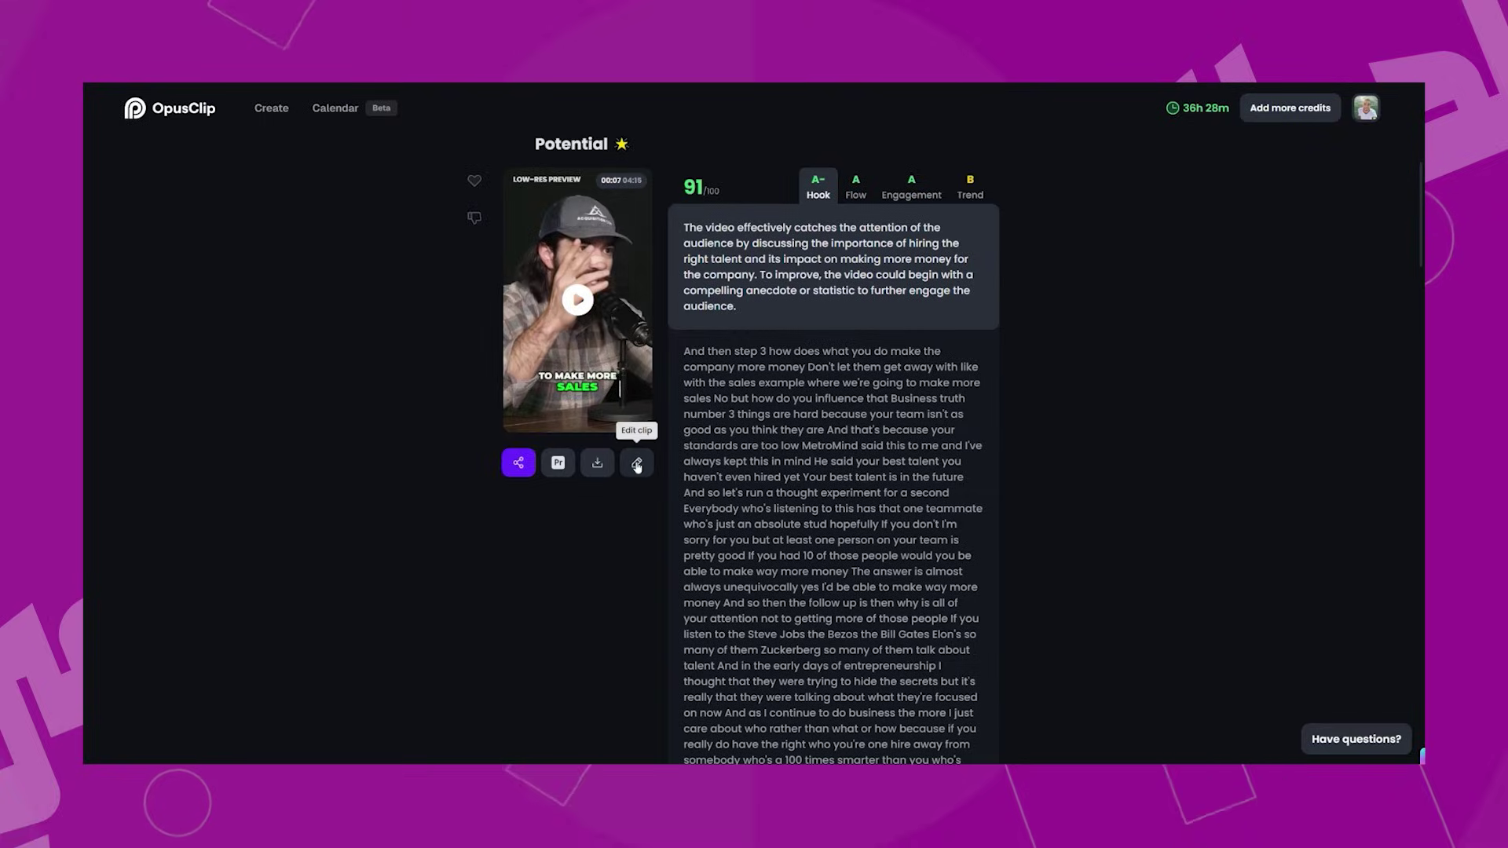
# - Open the top-ranked clip for editing and look over its transcript
pyautogui.click(636, 464)
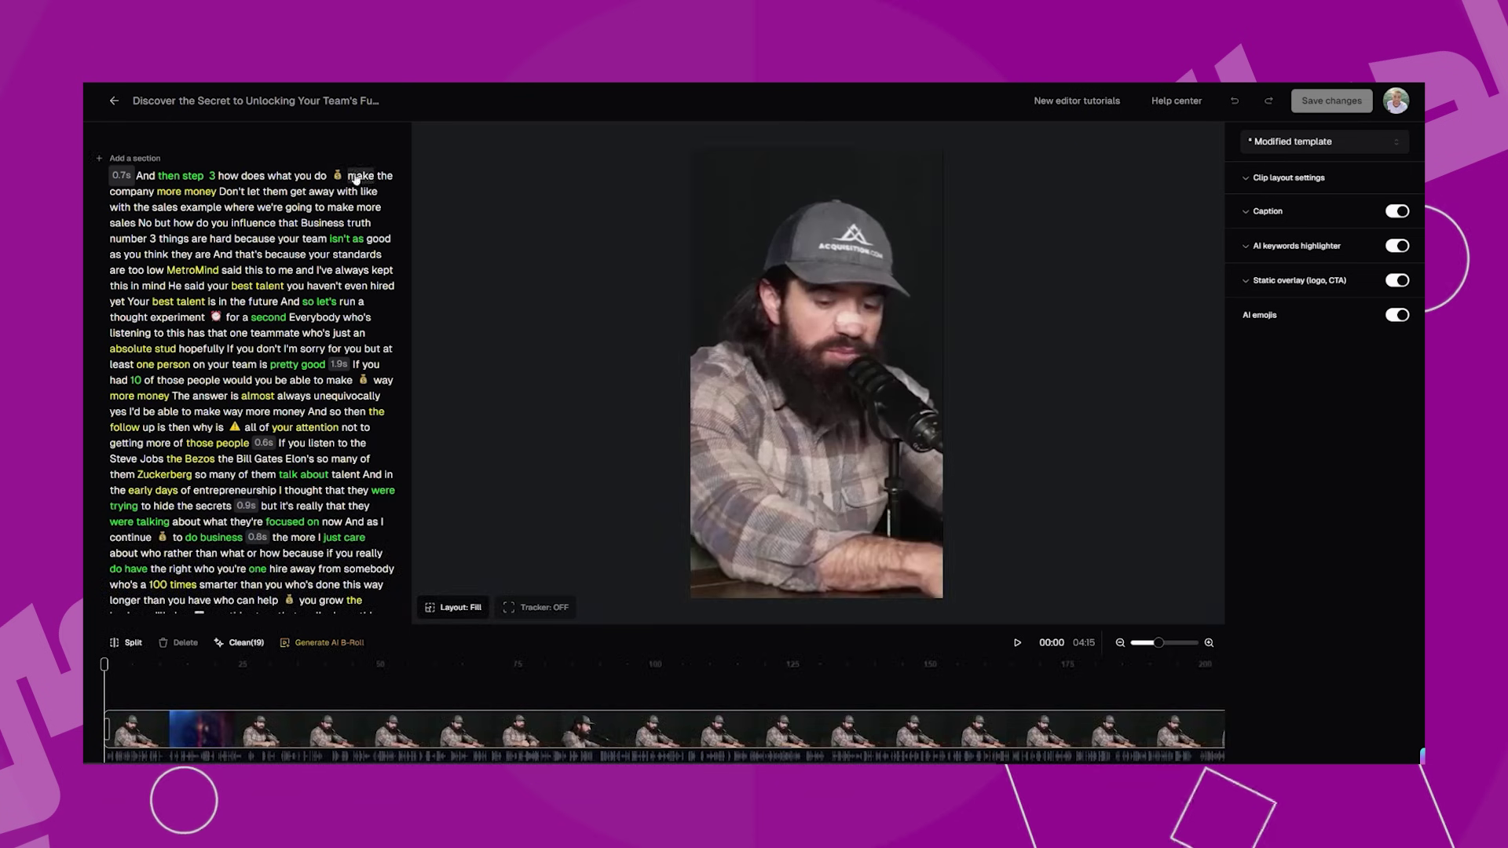
pyautogui.scroll(-3, 360, 330)
pyautogui.scroll(3, 362, 356)
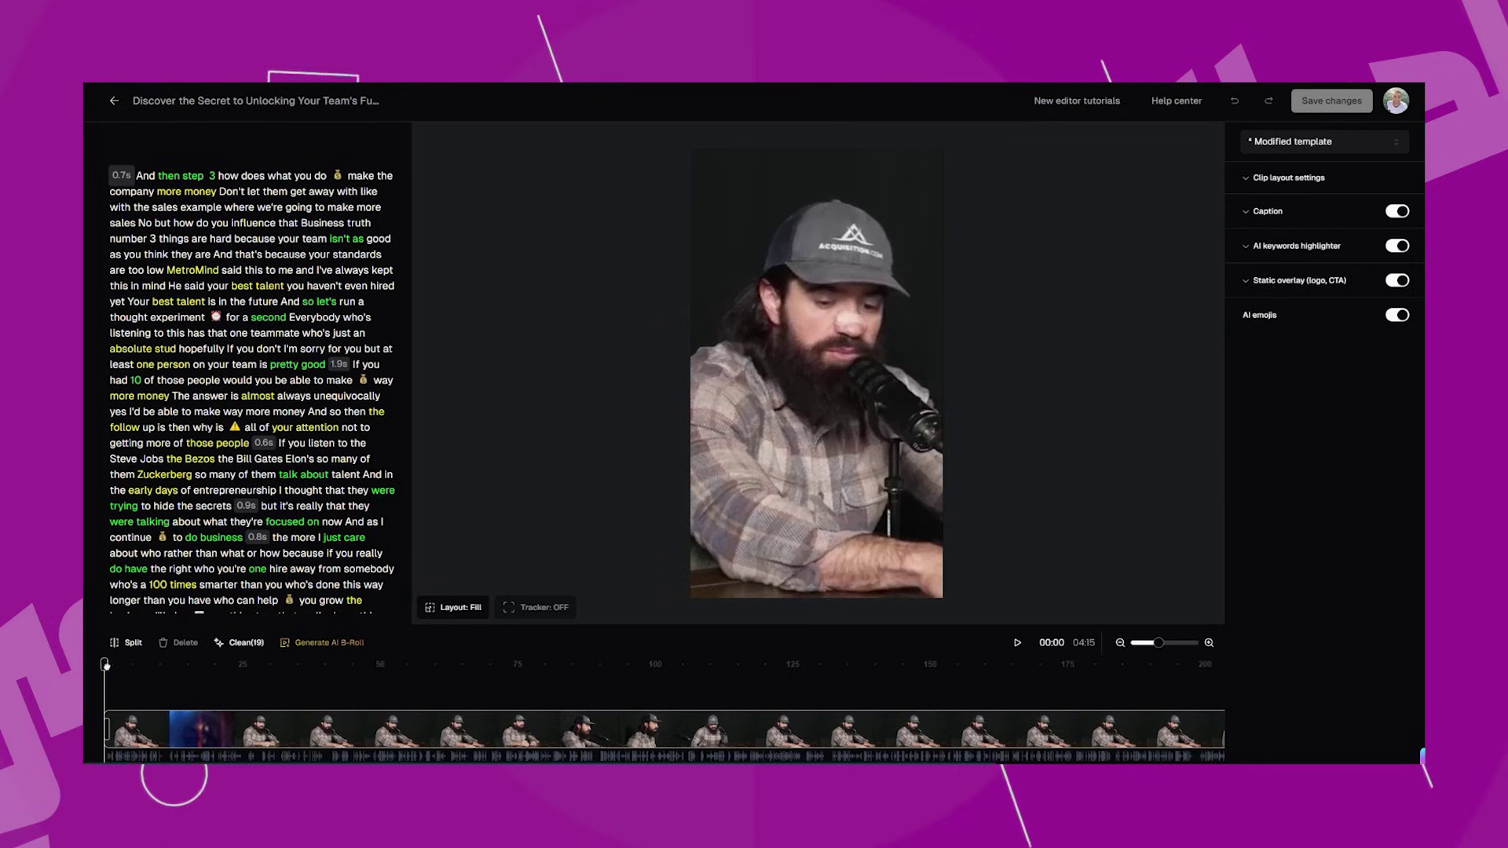
# - Split the clip on the timeline at 00:41
pyautogui.click(143, 664)
pyautogui.click(340, 696)
pyautogui.click(331, 741)
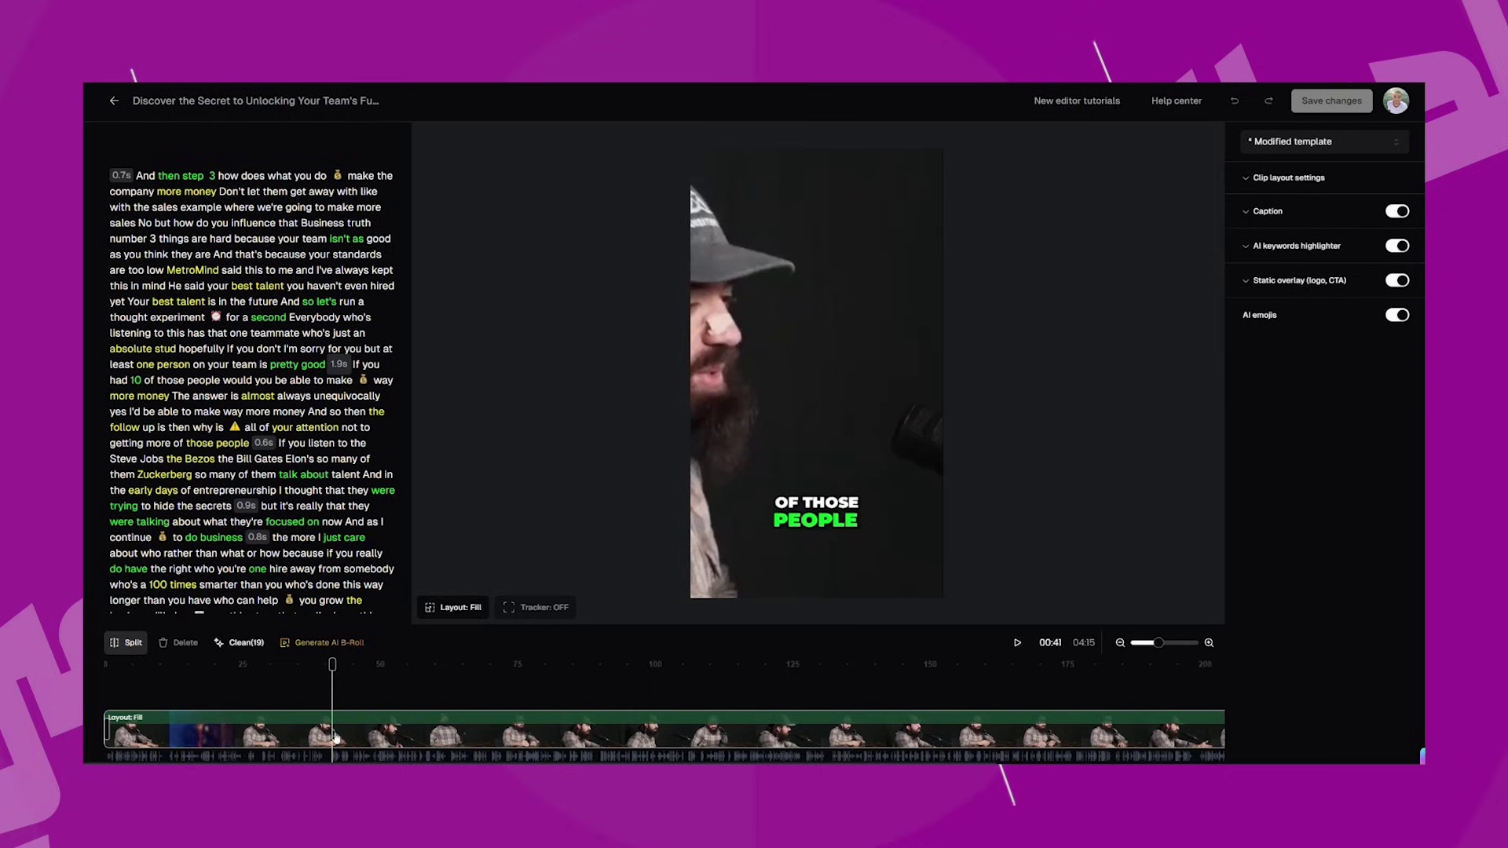
pyautogui.click(124, 640)
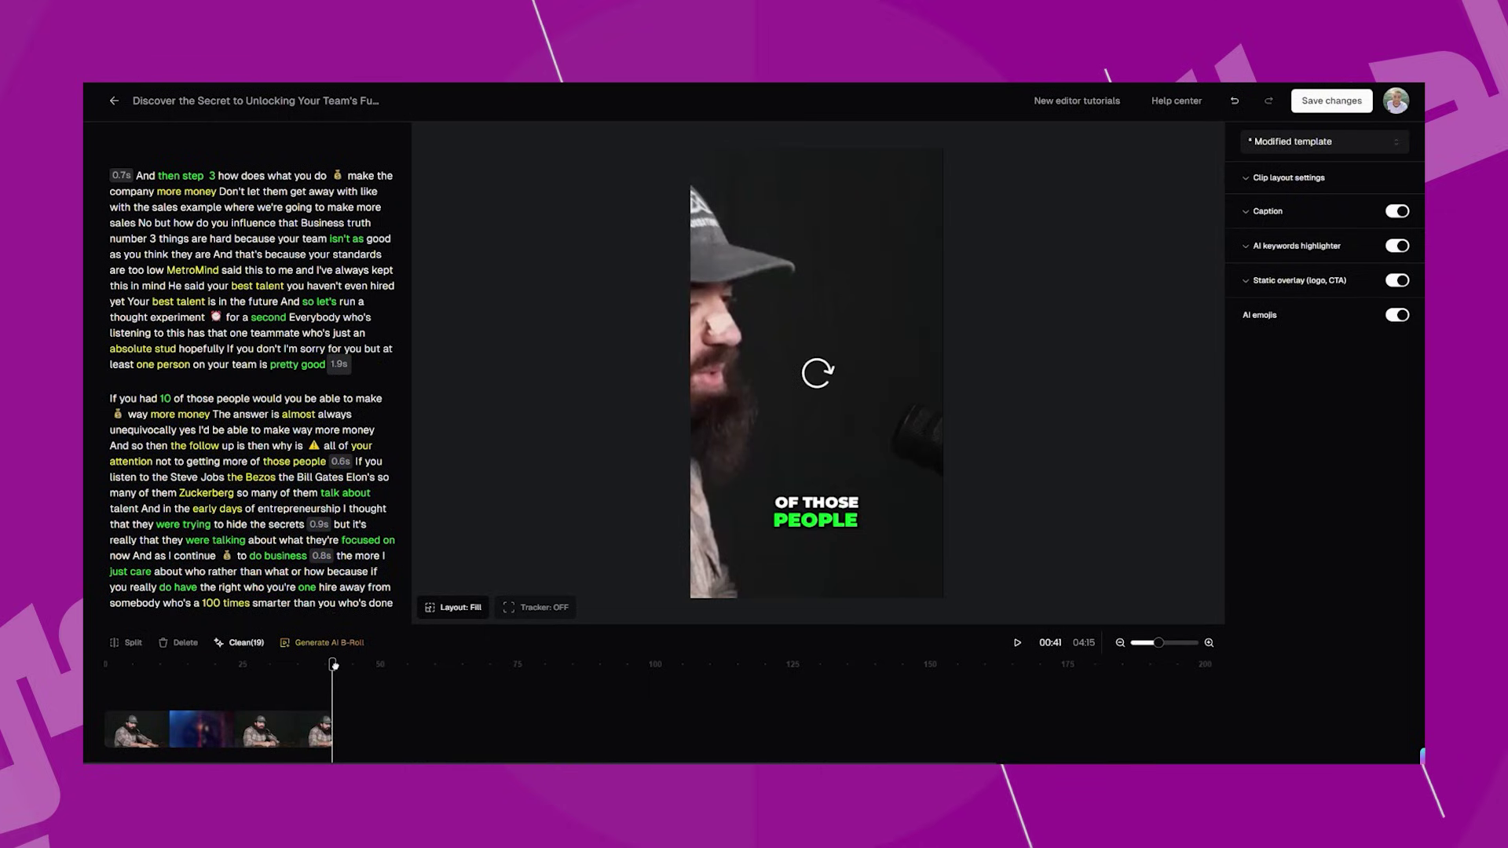
# - Split the second section of the clip at 00:47
pyautogui.click(369, 732)
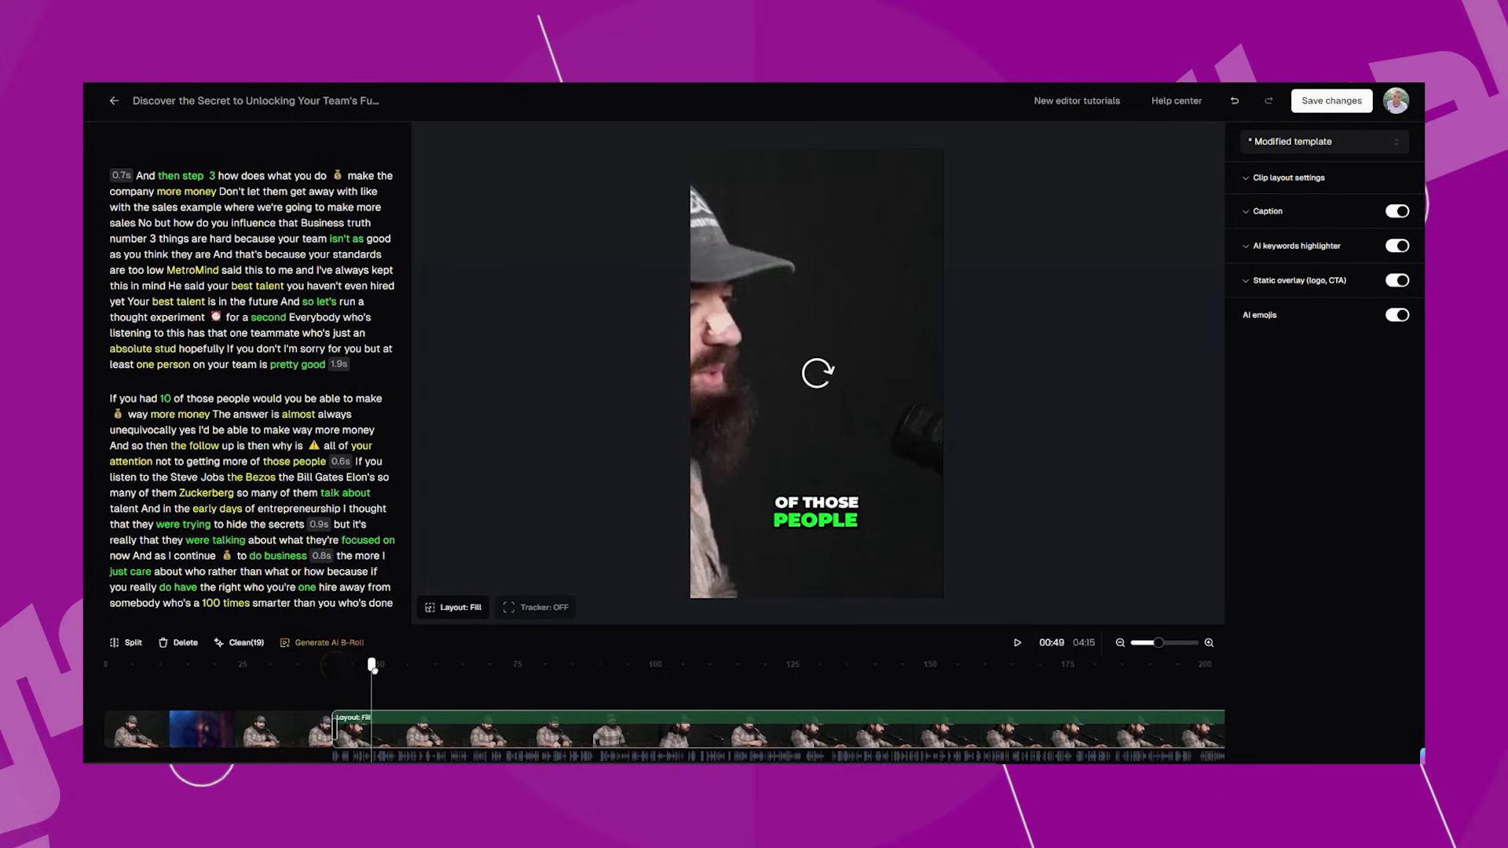
pyautogui.click(363, 732)
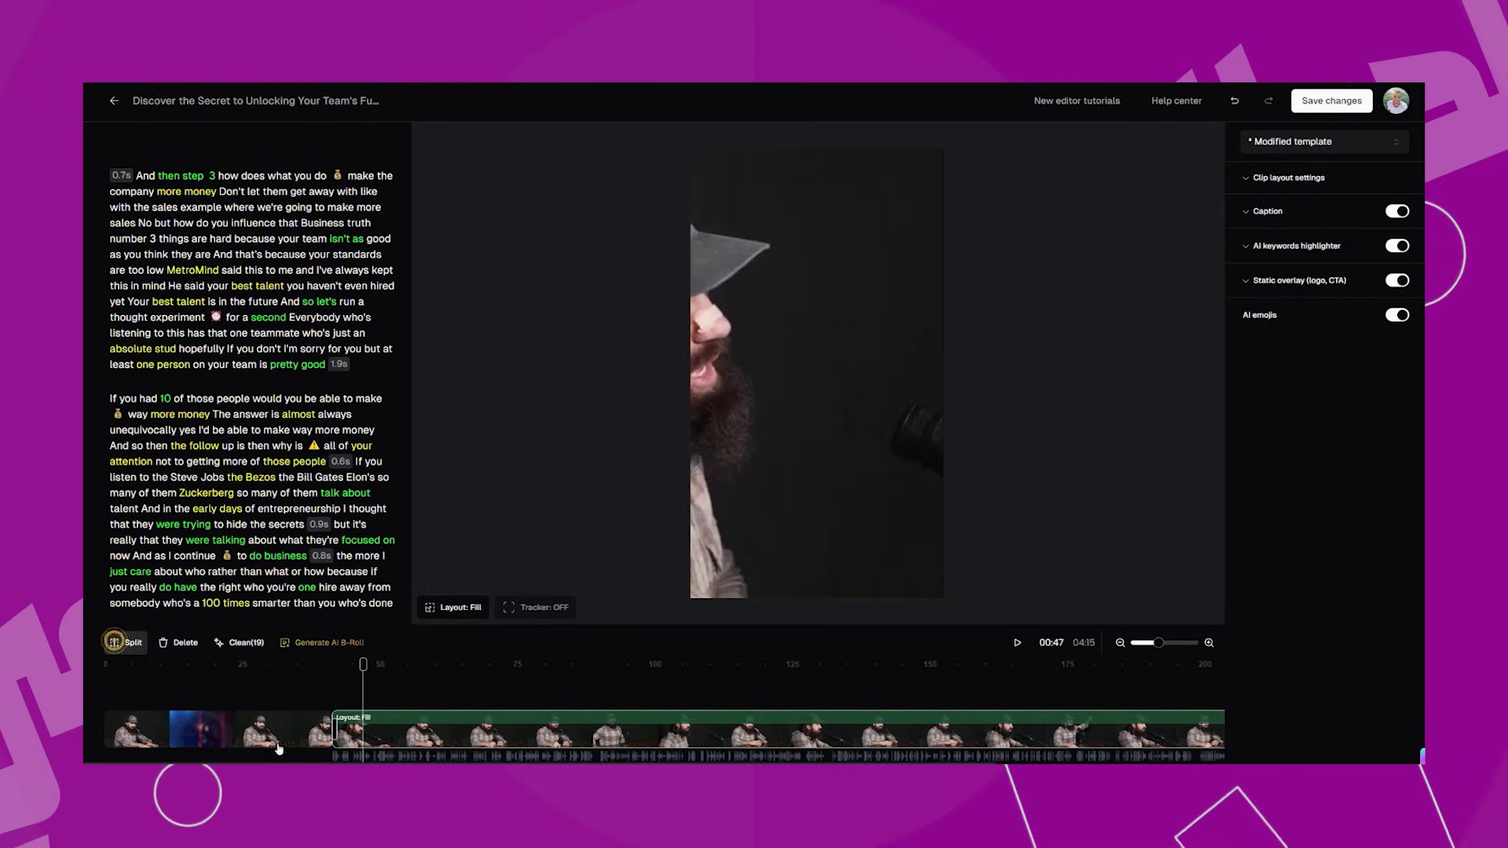
pyautogui.press('s')
# - Delete the short section between the two splits and check the cut by moving the playhead to about 00:40
pyautogui.click(349, 731)
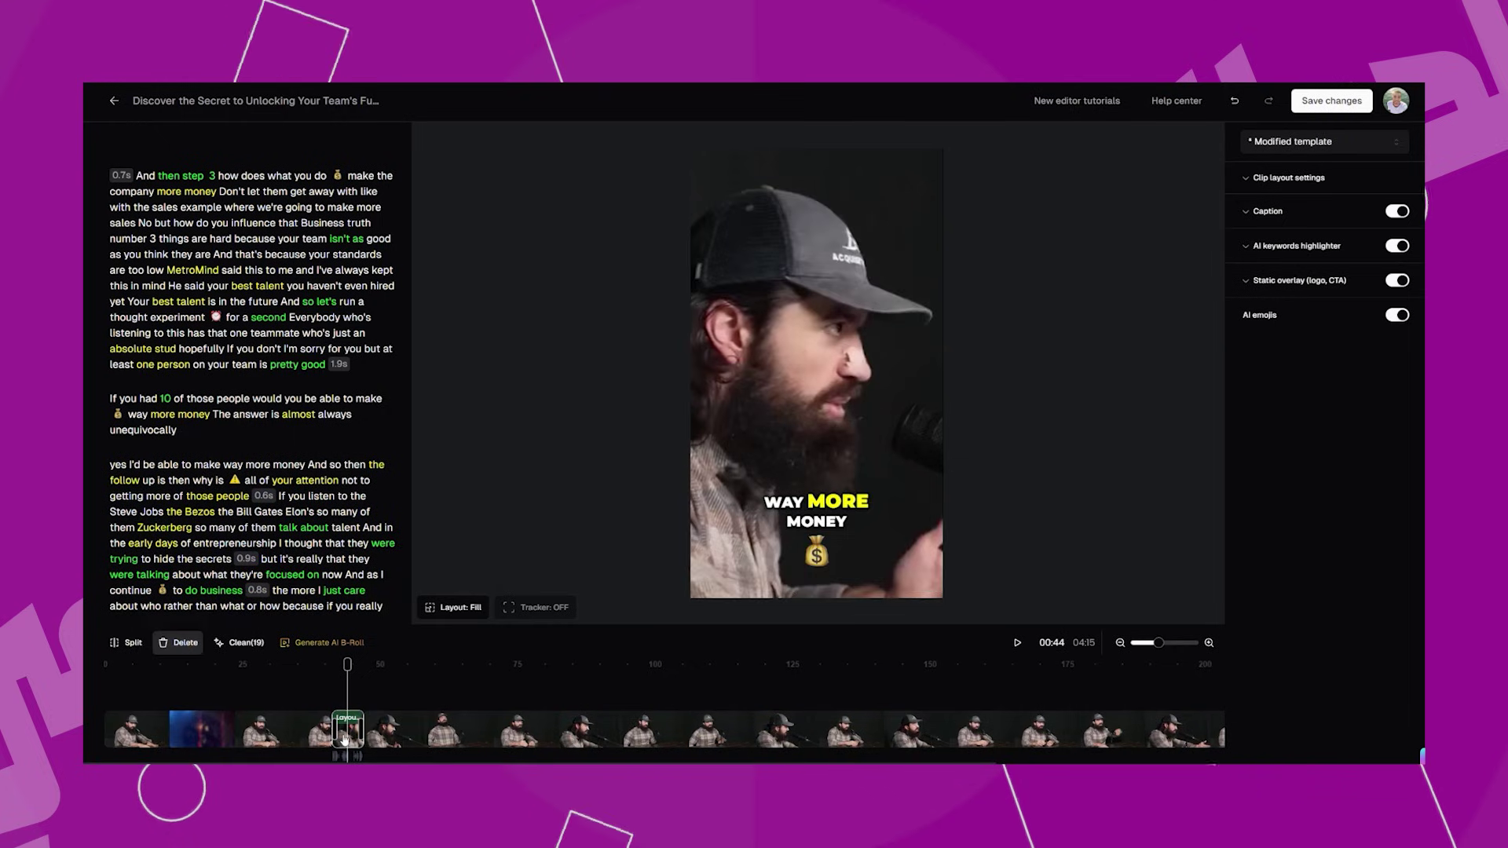
pyautogui.press('Delete')
pyautogui.click(317, 666)
pyautogui.click(343, 666)
pyautogui.moveTo(348, 666); pyautogui.dragTo(327, 666)
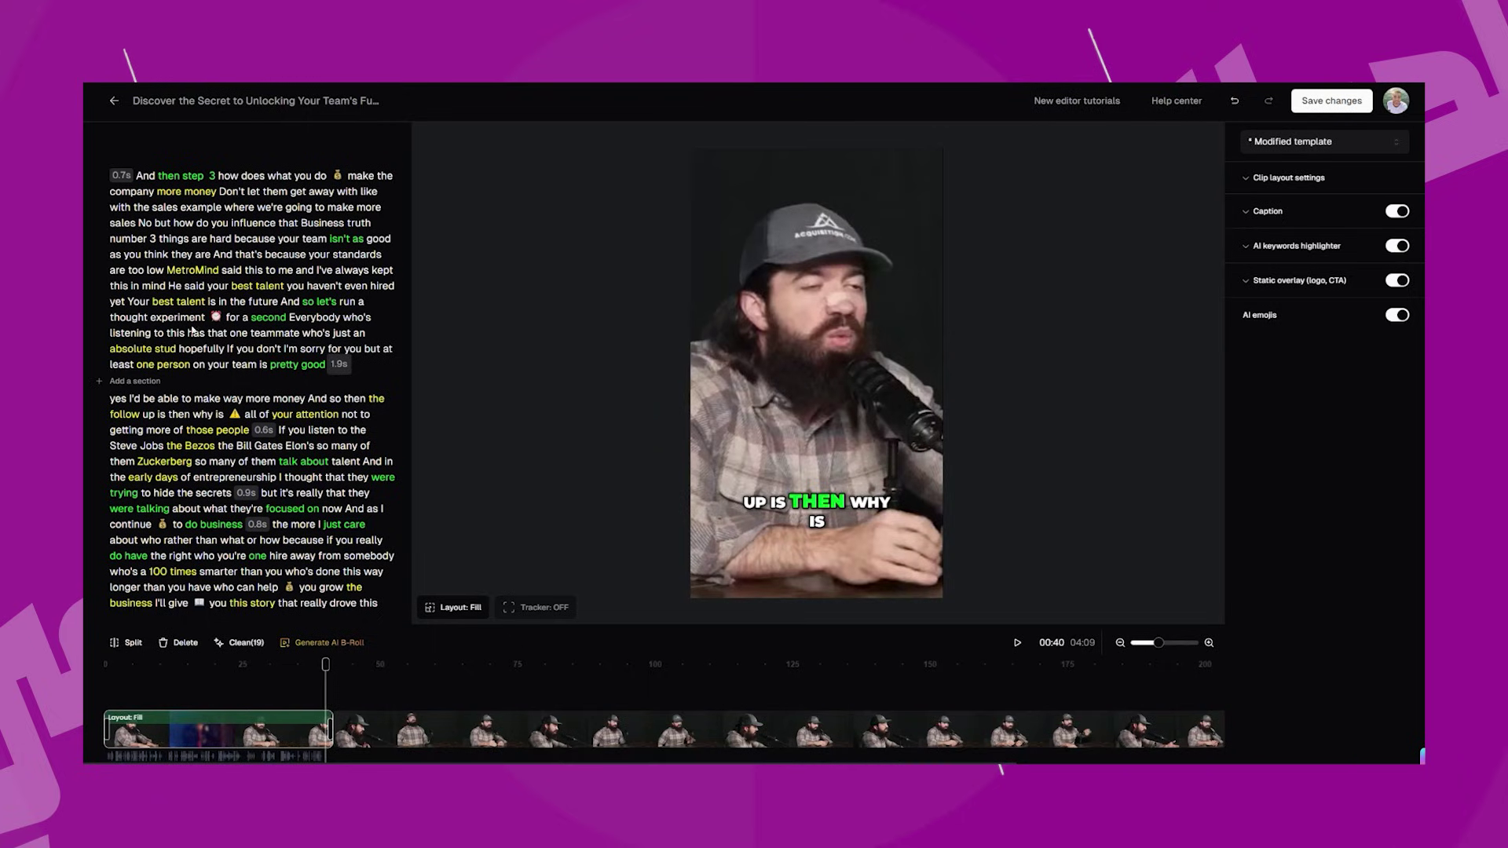